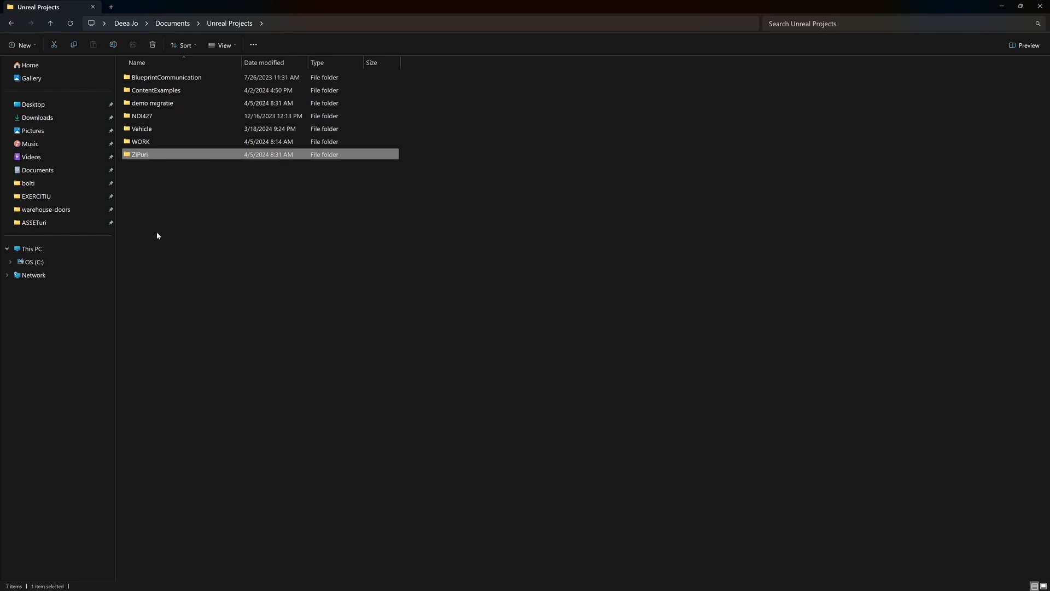
# Step: Open the ZIPuri folder and pick out the VIP_MAMA.zip and VRtemplateTESTE.zip project archives
pyautogui.doubleClick(139, 155)
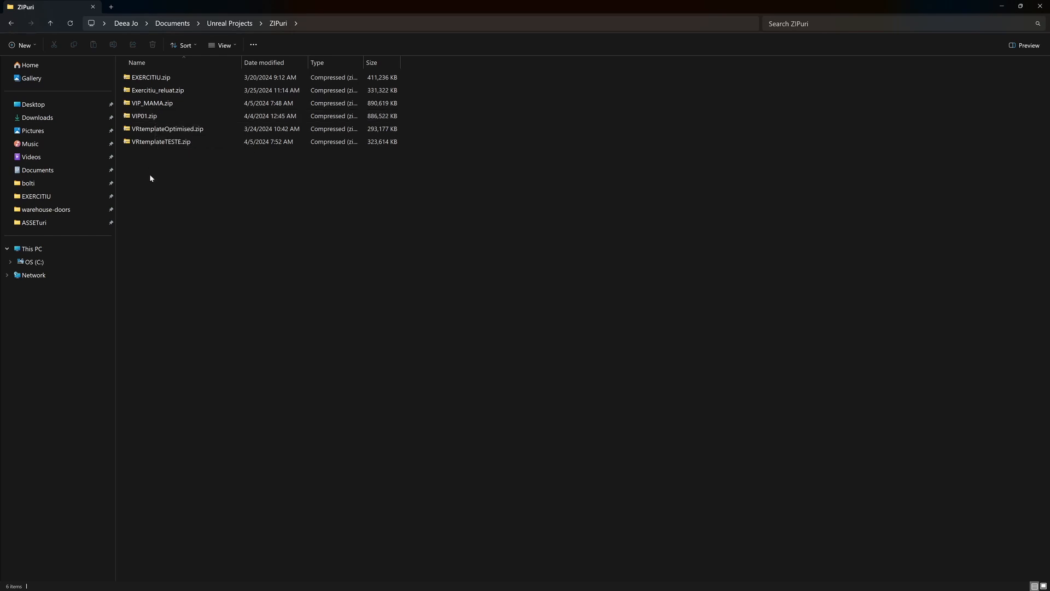
pyautogui.click(160, 102)
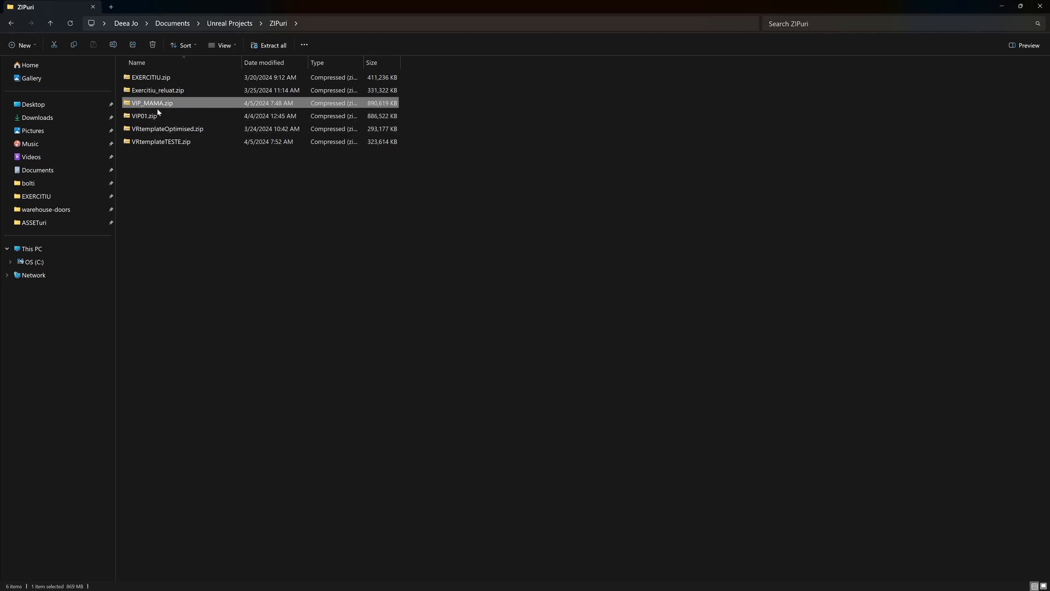
pyautogui.keyDown('ctrl'); pyautogui.click(160, 142); pyautogui.keyUp('ctrl')
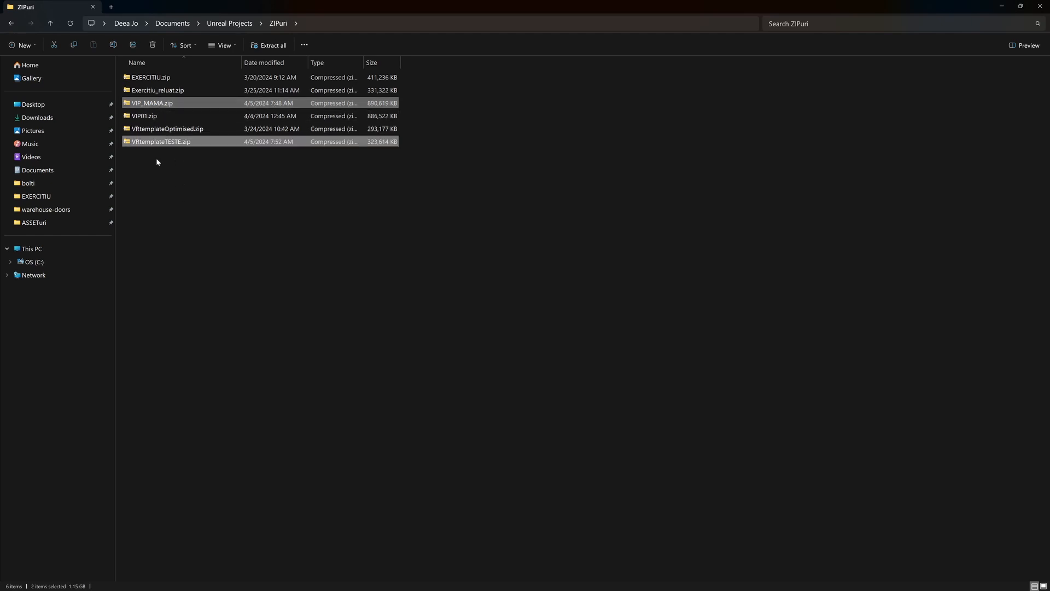
pyautogui.click(145, 104)
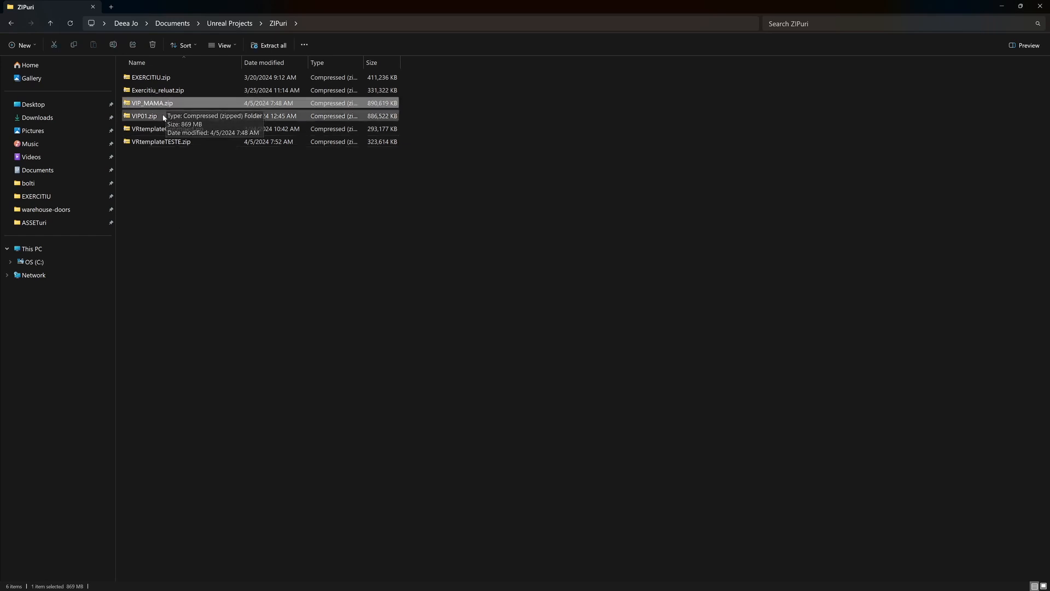
pyautogui.click(145, 144)
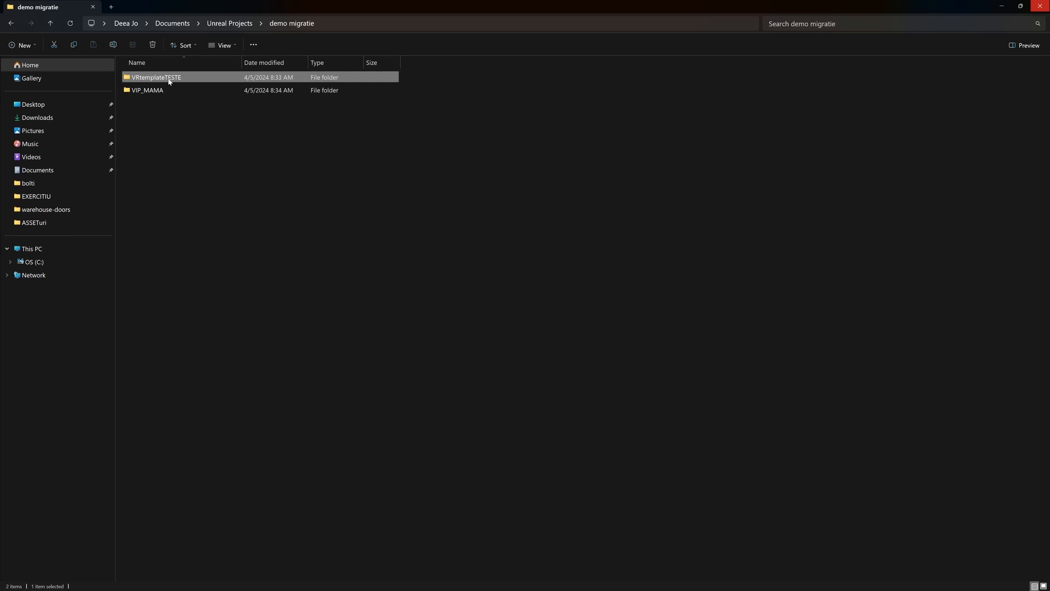
# Step: Rename the project file in the VRtemplateTESTE folder to VRtemplateTESTE.uproject and open the project in Unreal Editor
pyautogui.doubleClick(169, 79)
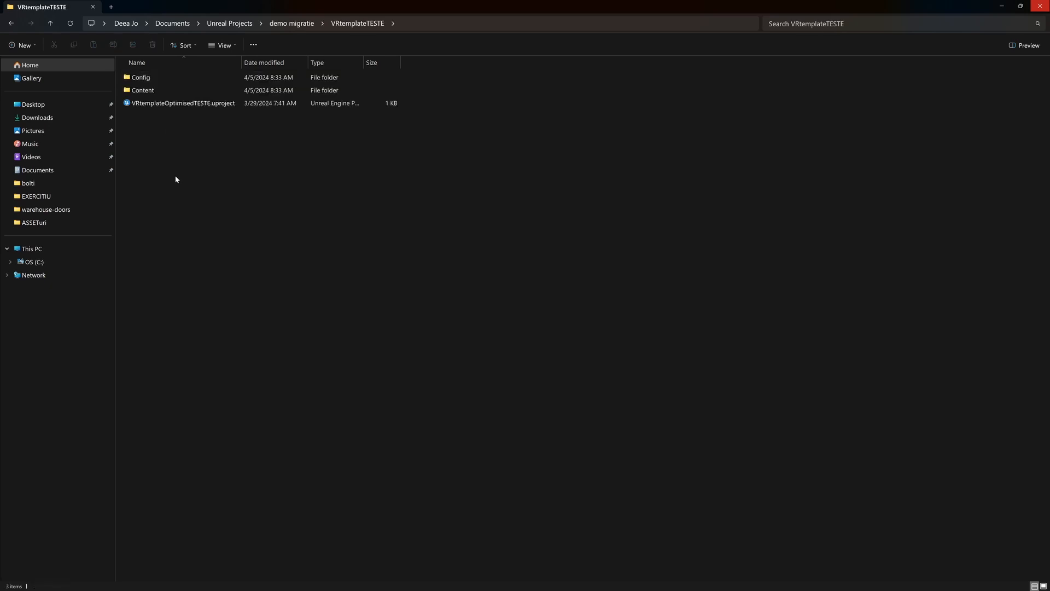
pyautogui.click(140, 81)
pyautogui.click(144, 103)
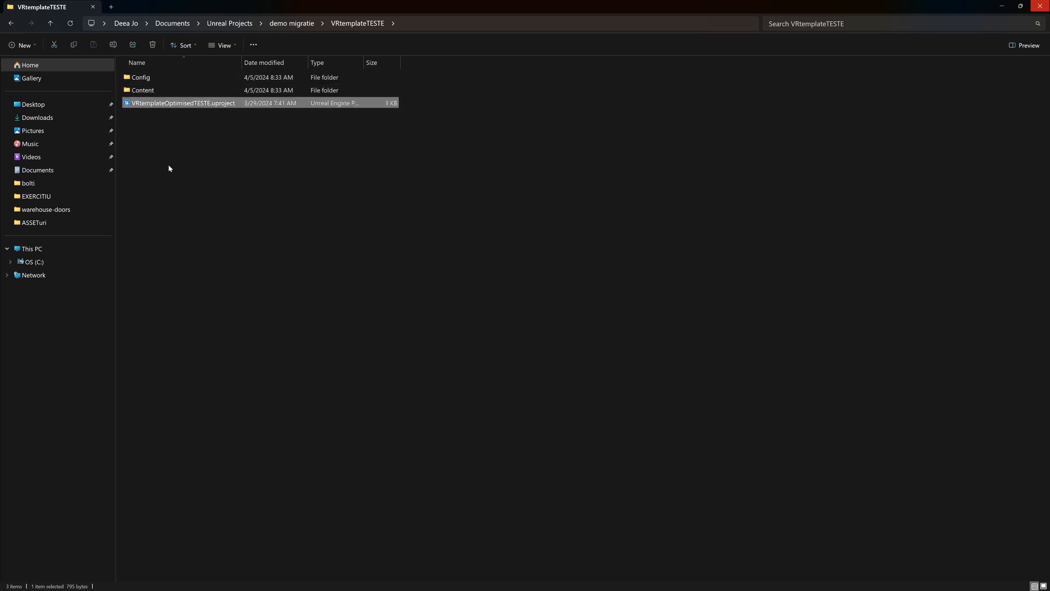
pyautogui.click(165, 104)
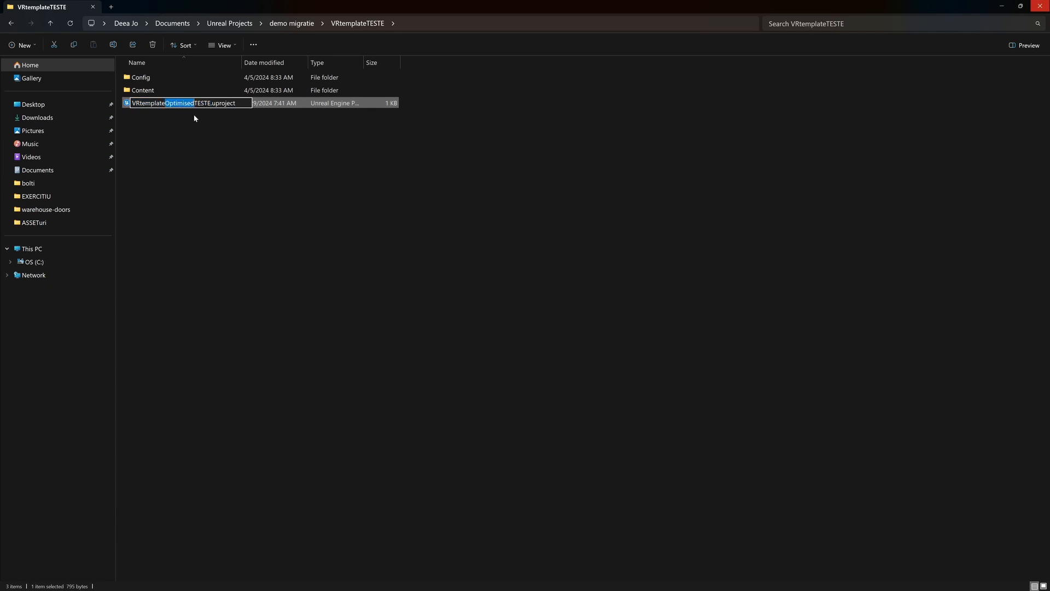
pyautogui.press('Delete')
pyautogui.click(191, 133)
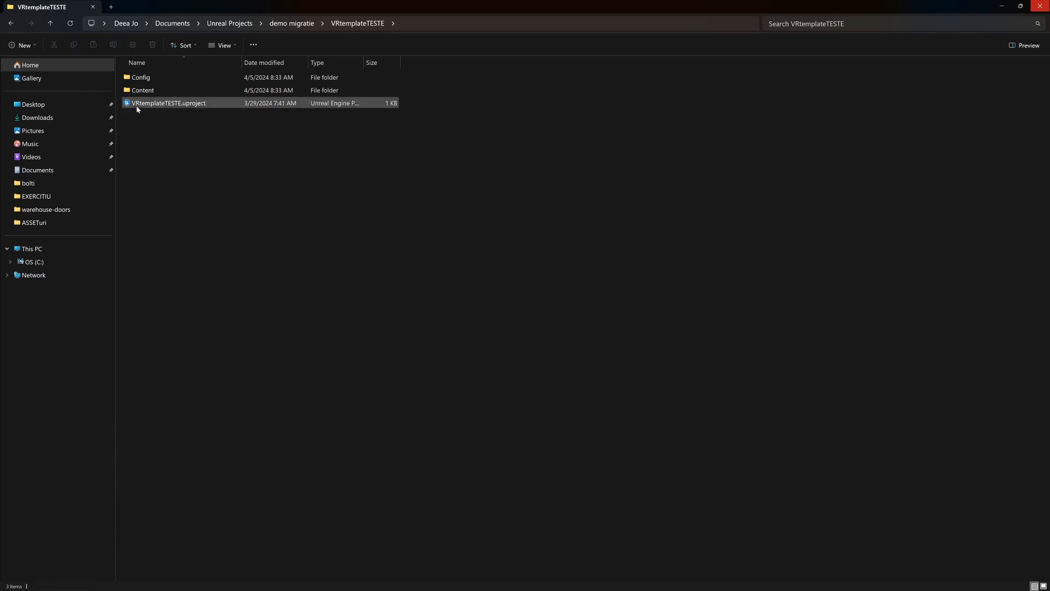
pyautogui.doubleClick(137, 107)
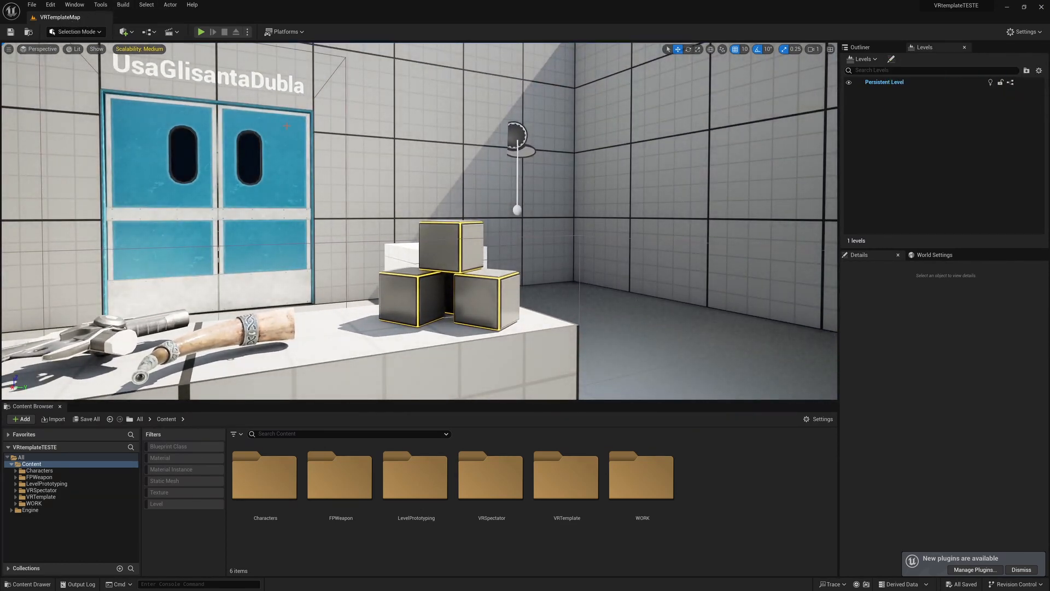
# Step: Look around VRTemplateMap and inspect the custom actors: the horn pistol, the pendulum, and the single and double sliding and swing doors
pyautogui.moveTo(412, 189); pyautogui.dragTo(363, 187, button='right')
pyautogui.click(430, 145)
pyautogui.moveTo(275, 288); pyautogui.dragTo(378, 315, button='right')
pyautogui.click(273, 303)
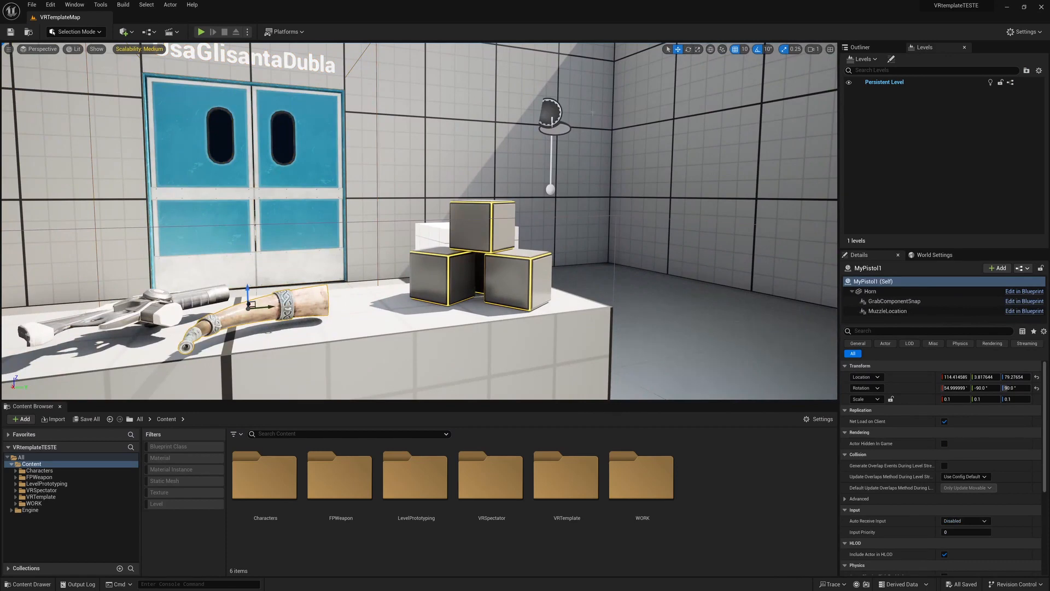
pyautogui.click(553, 120)
pyautogui.moveTo(432, 192); pyautogui.dragTo(657, 169, button='right')
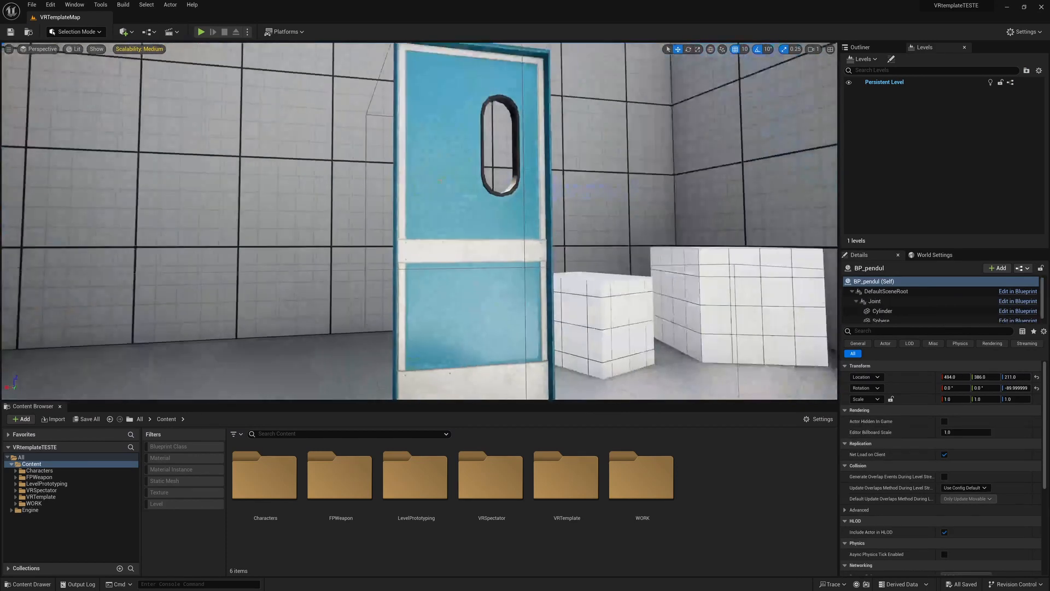
pyautogui.click(399, 197)
pyautogui.moveTo(399, 197); pyautogui.dragTo(561, 192, button='right')
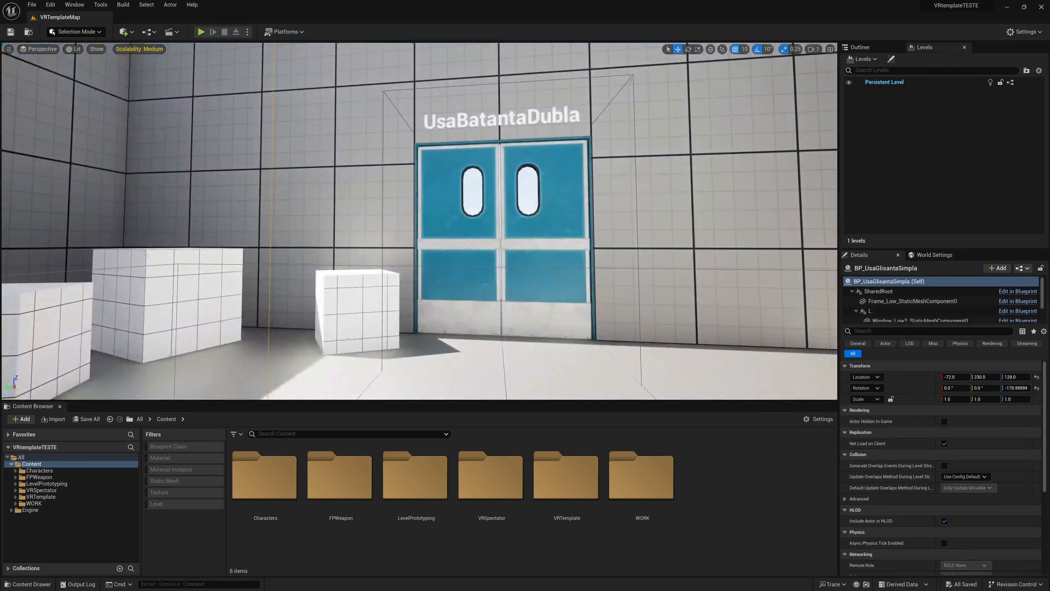
pyautogui.click(385, 214)
pyautogui.moveTo(386, 214); pyautogui.dragTo(646, 210, button='right')
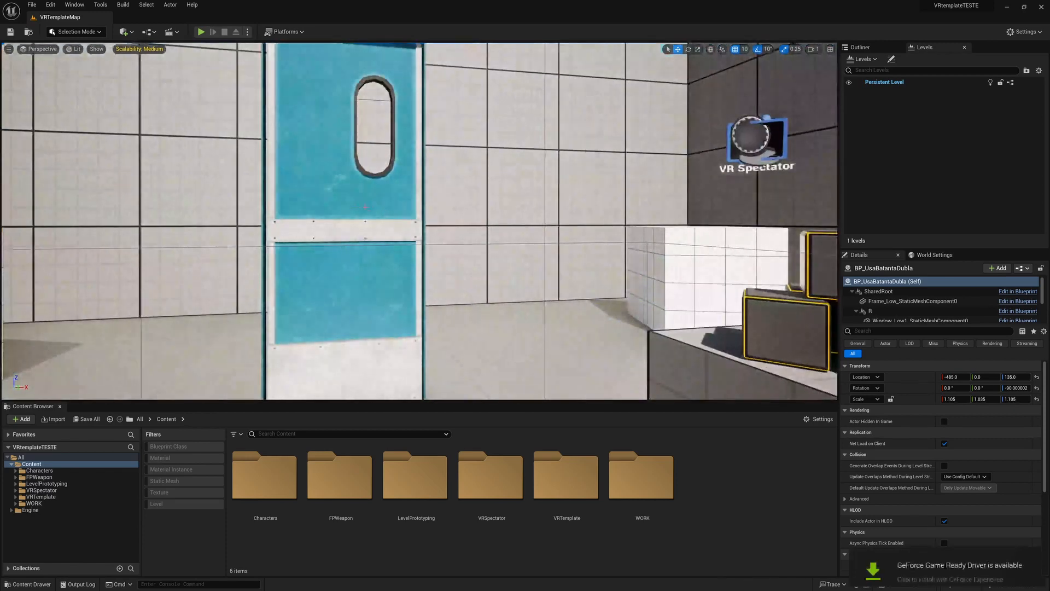
pyautogui.click(395, 308)
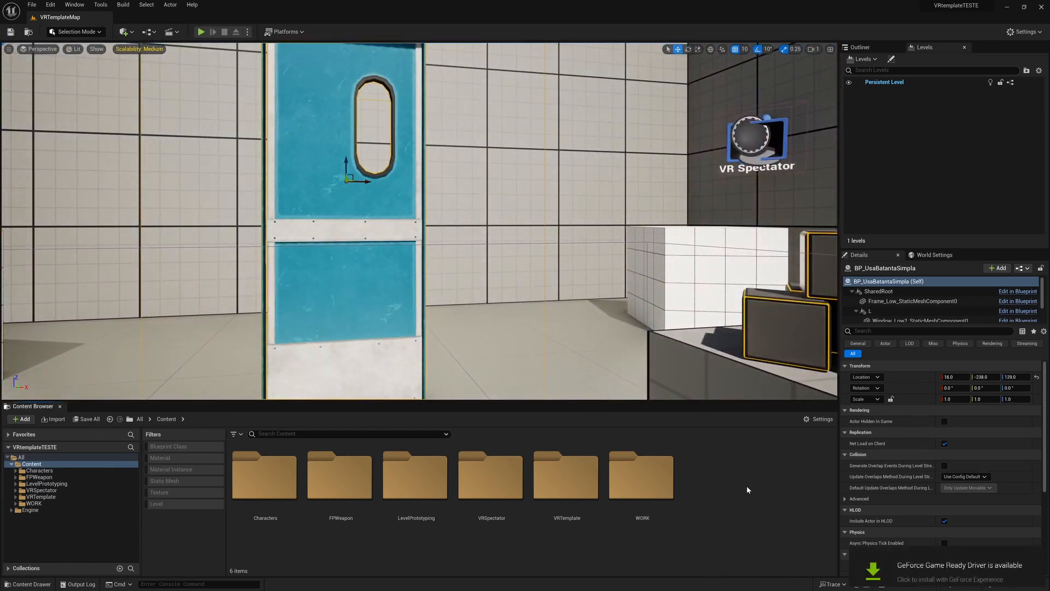
# Step: Create a new level named transfer in the WORK content folder and save it
pyautogui.doubleClick(636, 478)
pyautogui.rightClick(632, 483)
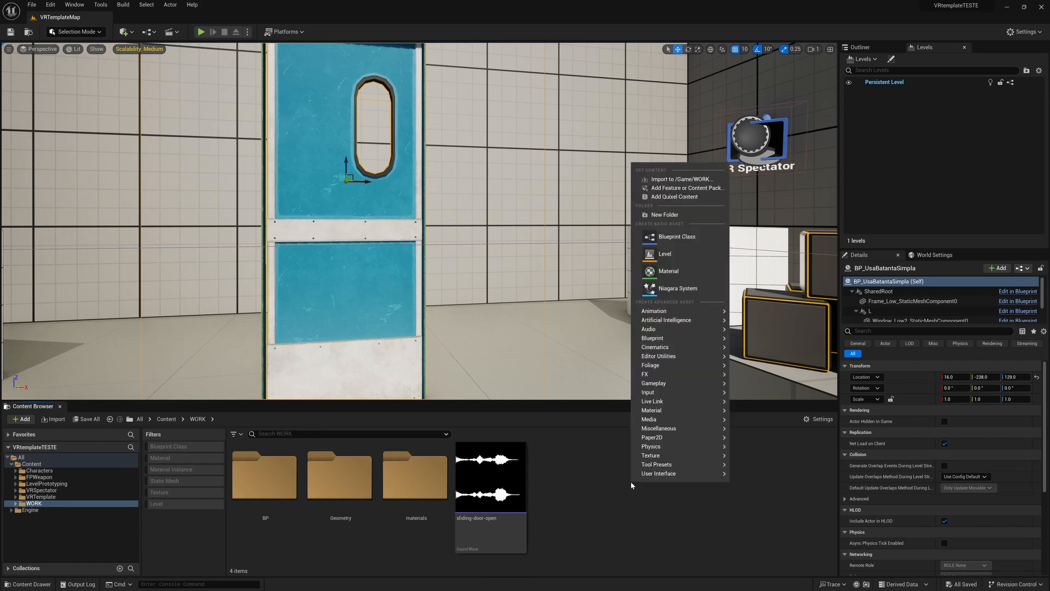
pyautogui.click(665, 254)
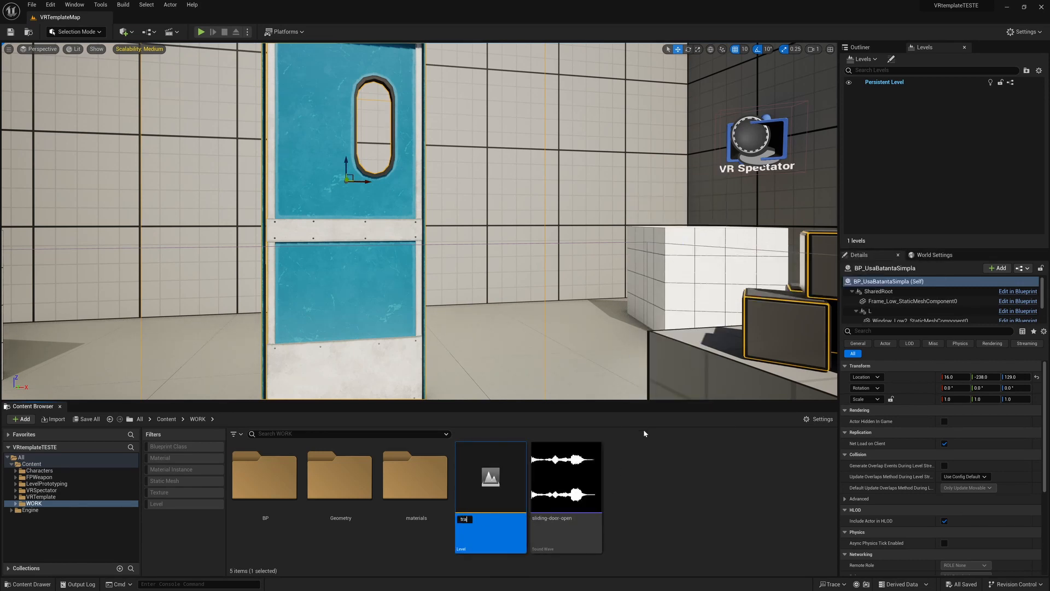
pyautogui.write('transfer')
pyautogui.press('Return')
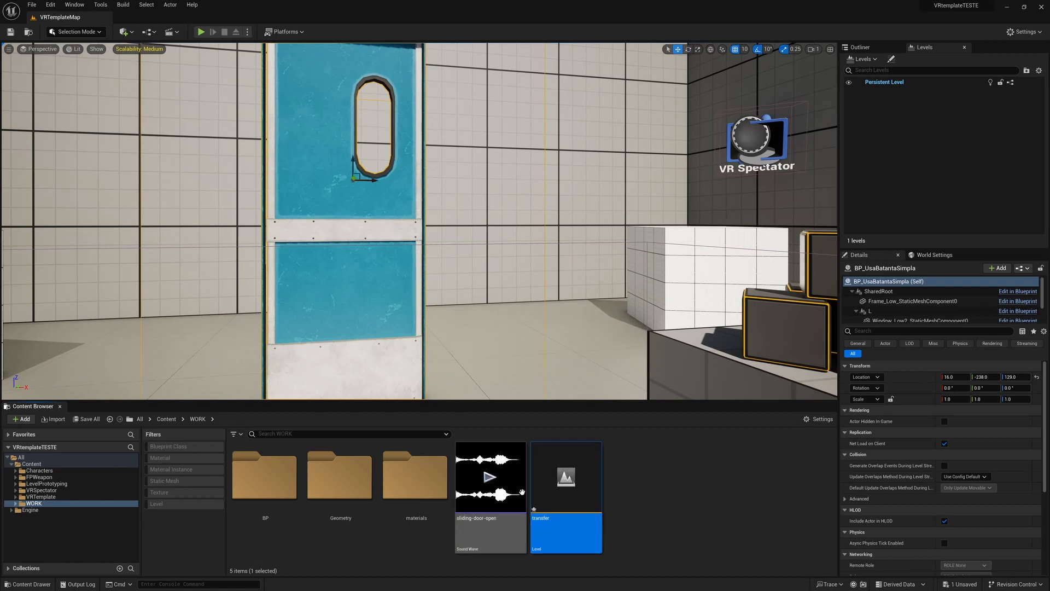
pyautogui.rightClick(568, 478)
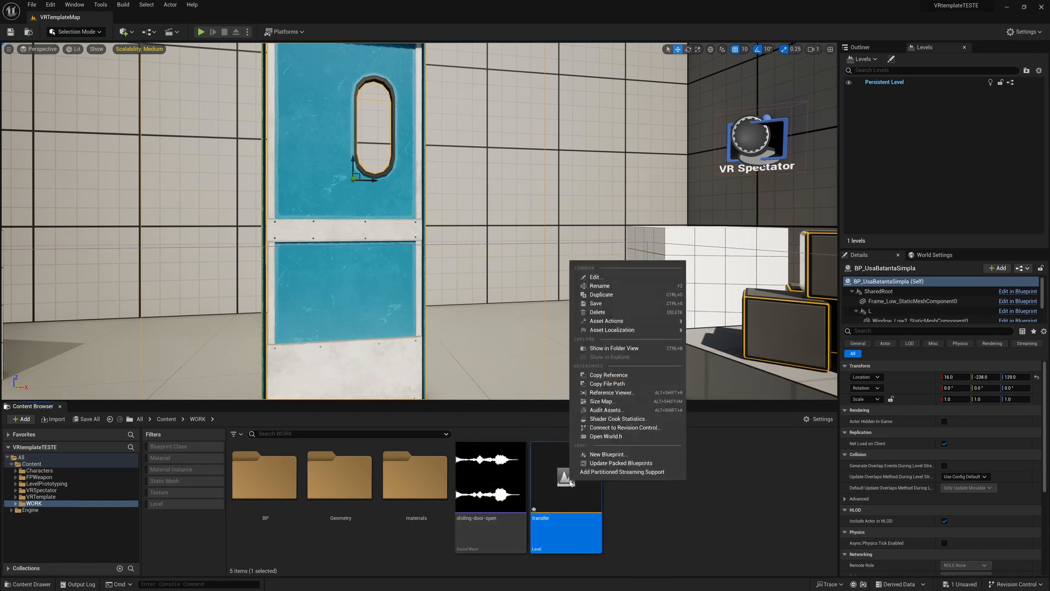
pyautogui.click(600, 307)
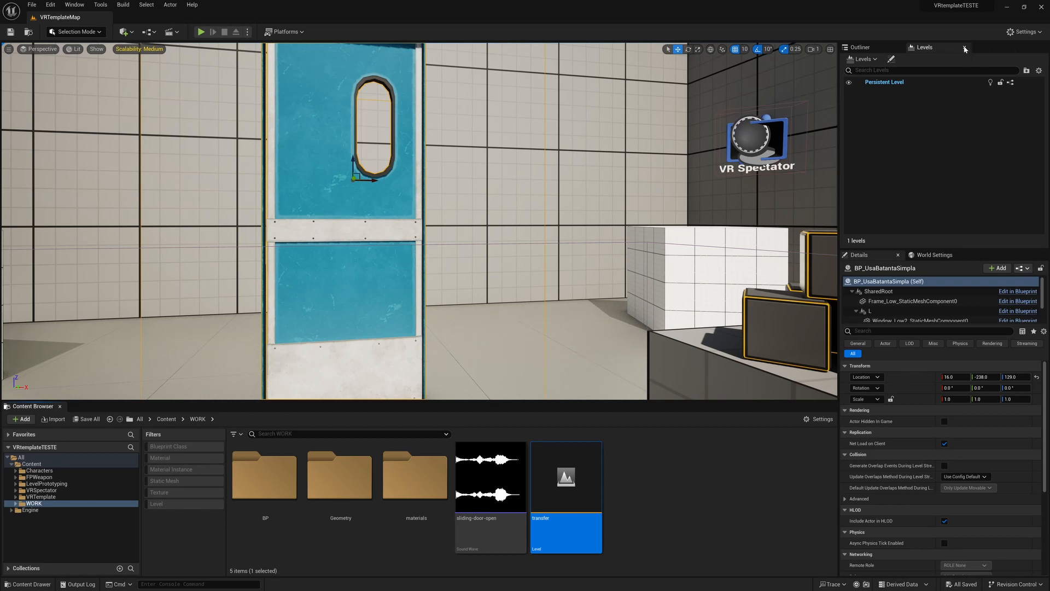
# Step: Close and reopen the project's level list, then add the transfer level as a sublevel of the persistent level
pyautogui.click(965, 48)
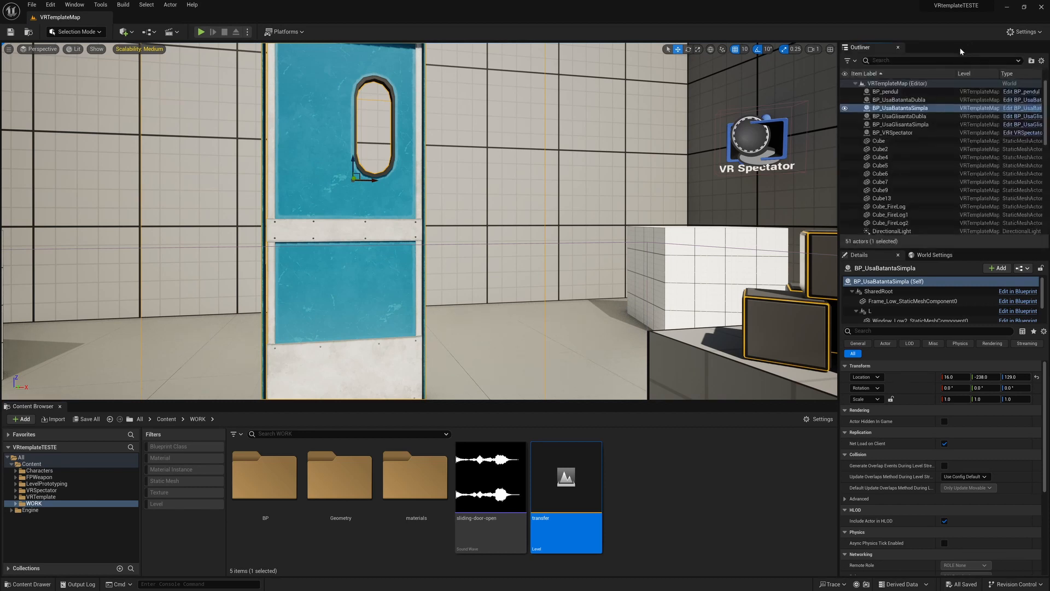
pyautogui.click(73, 5)
pyautogui.moveTo(76, 49)
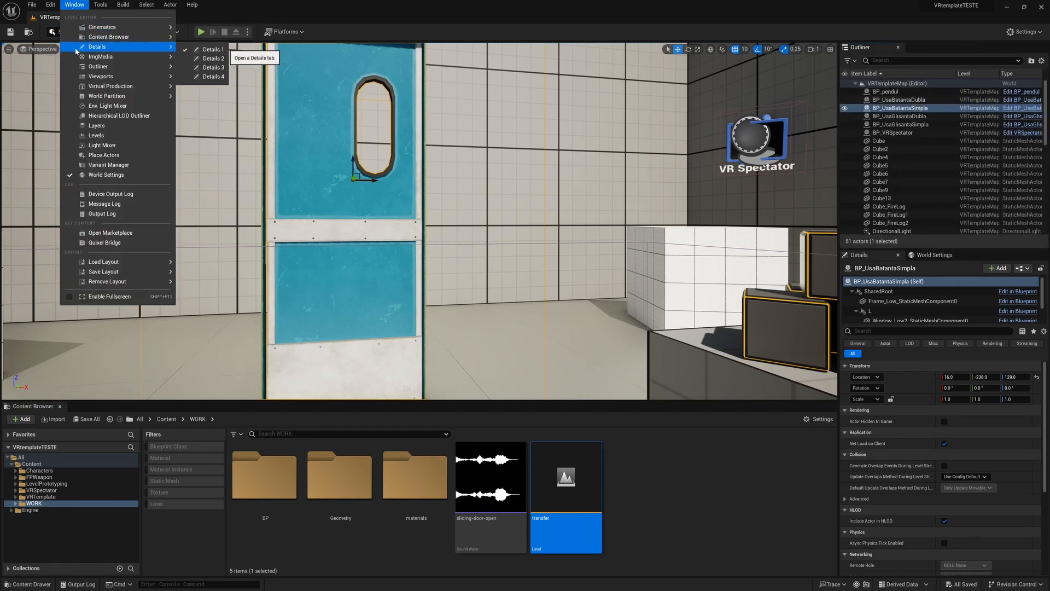
pyautogui.click(96, 135)
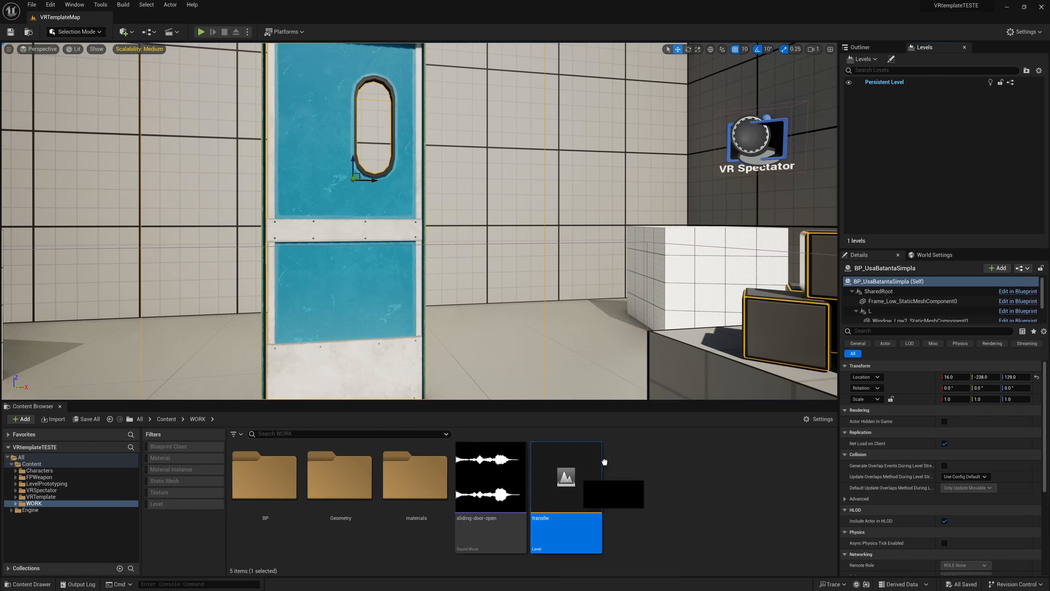
pyautogui.moveTo(604, 462); pyautogui.dragTo(952, 121)
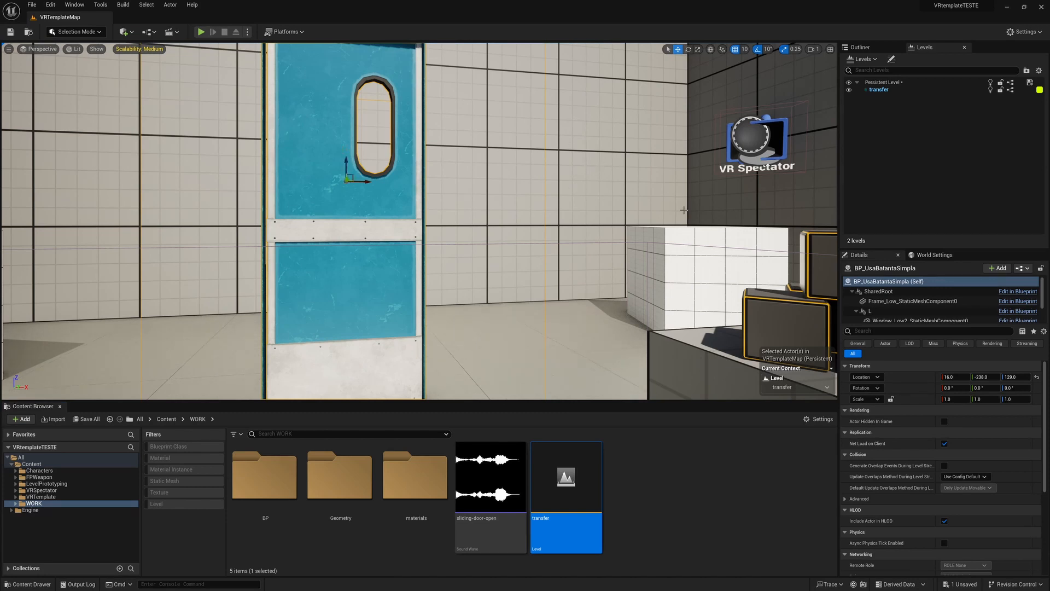
# Step: Move BP_pendul, the four BP_Usa door actors and the horn pistol MyPistol1 from the persistent level into the transfer level
pyautogui.click(860, 47)
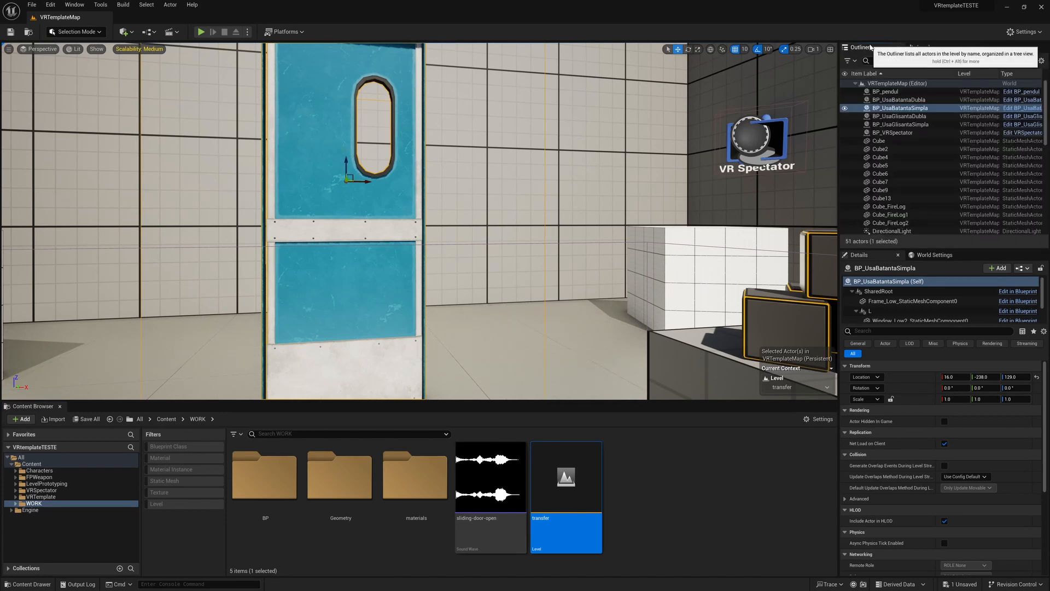
pyautogui.click(892, 92)
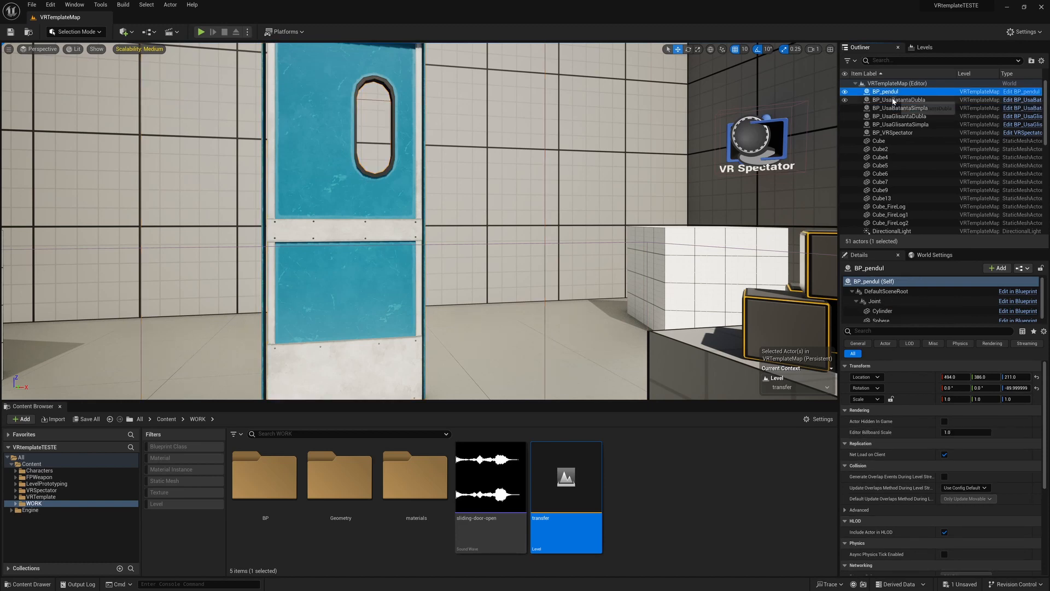
pyautogui.keyDown('ctrl'); pyautogui.click(893, 101); pyautogui.keyUp('ctrl')
pyautogui.keyDown('ctrl'); pyautogui.click(897, 108); pyautogui.keyUp('ctrl')
pyautogui.keyDown('ctrl'); pyautogui.click(898, 116); pyautogui.keyUp('ctrl')
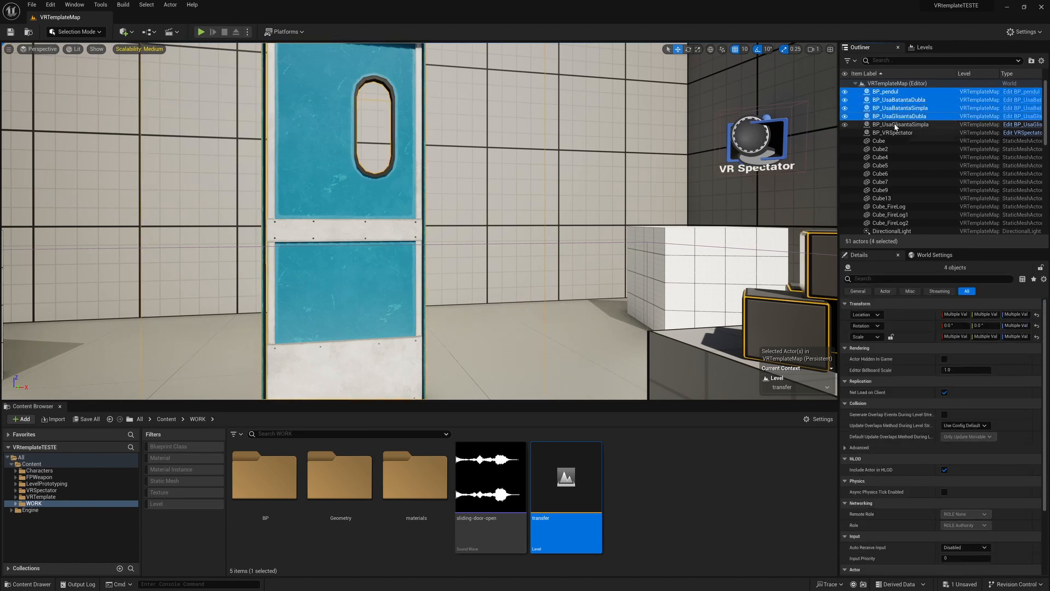
pyautogui.keyDown('ctrl'); pyautogui.click(900, 125); pyautogui.keyUp('ctrl')
pyautogui.press('f')
pyautogui.moveTo(356, 340); pyautogui.dragTo(465, 339, button='right')
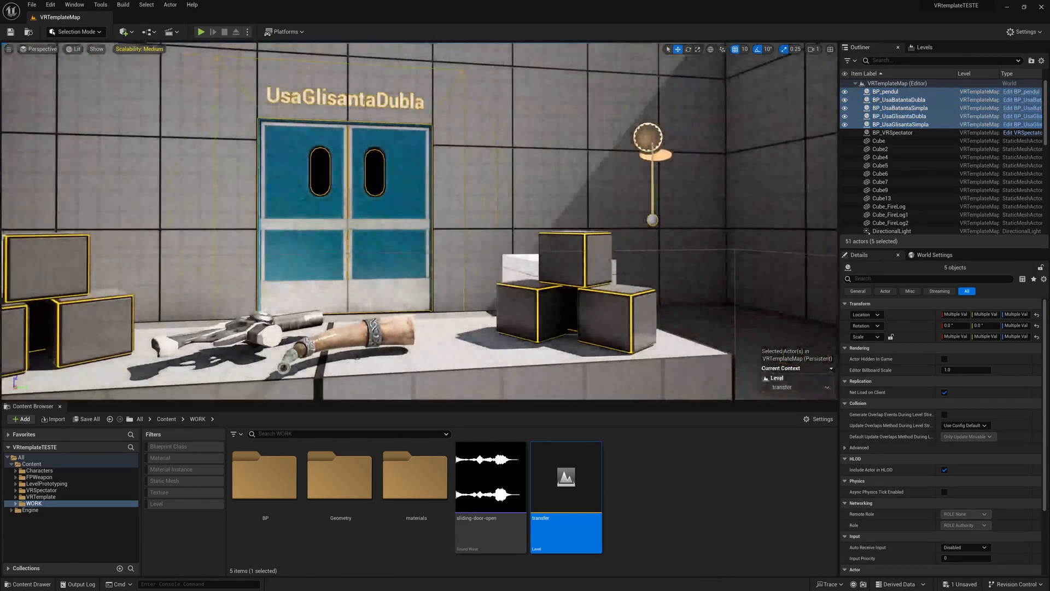
pyautogui.keyDown('ctrl'); pyautogui.click(355, 337); pyautogui.keyUp('ctrl')
pyautogui.moveTo(458, 292); pyautogui.dragTo(553, 291, button='right')
pyautogui.scroll(6, 912, 159)
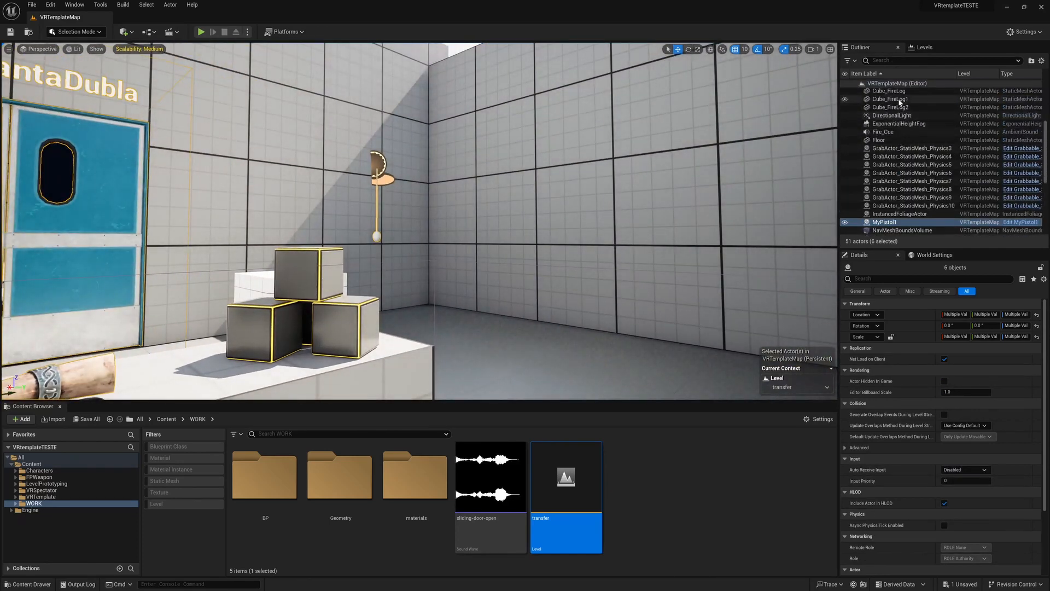
pyautogui.click(925, 48)
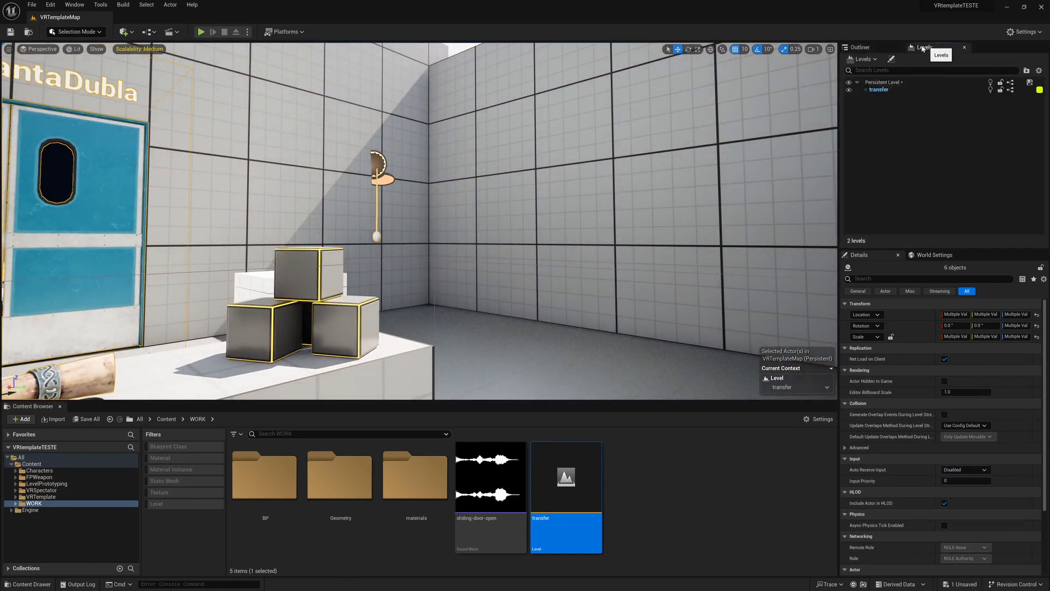
pyautogui.rightClick(879, 91)
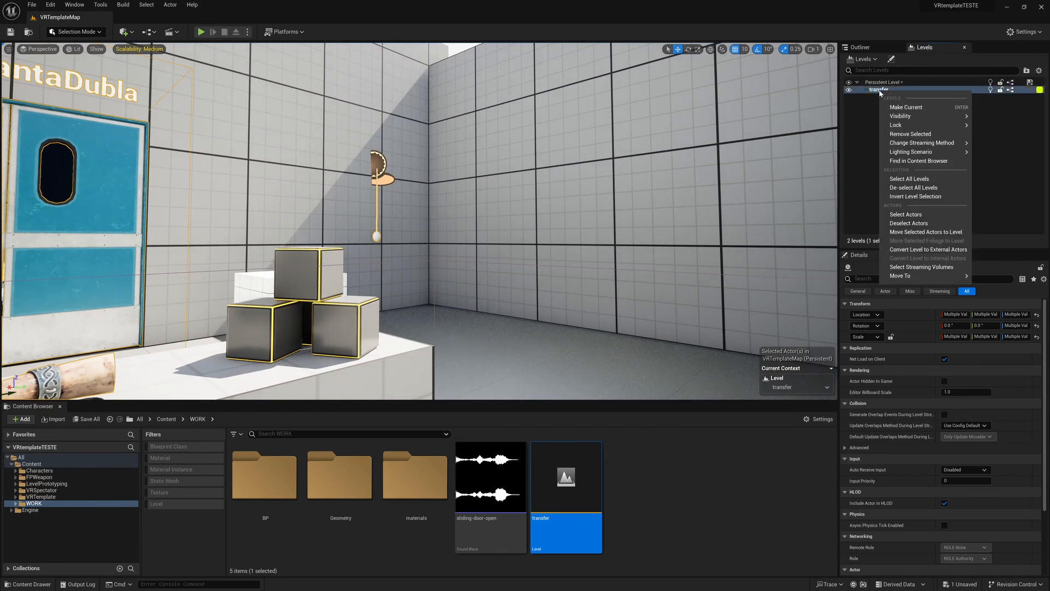
pyautogui.click(942, 233)
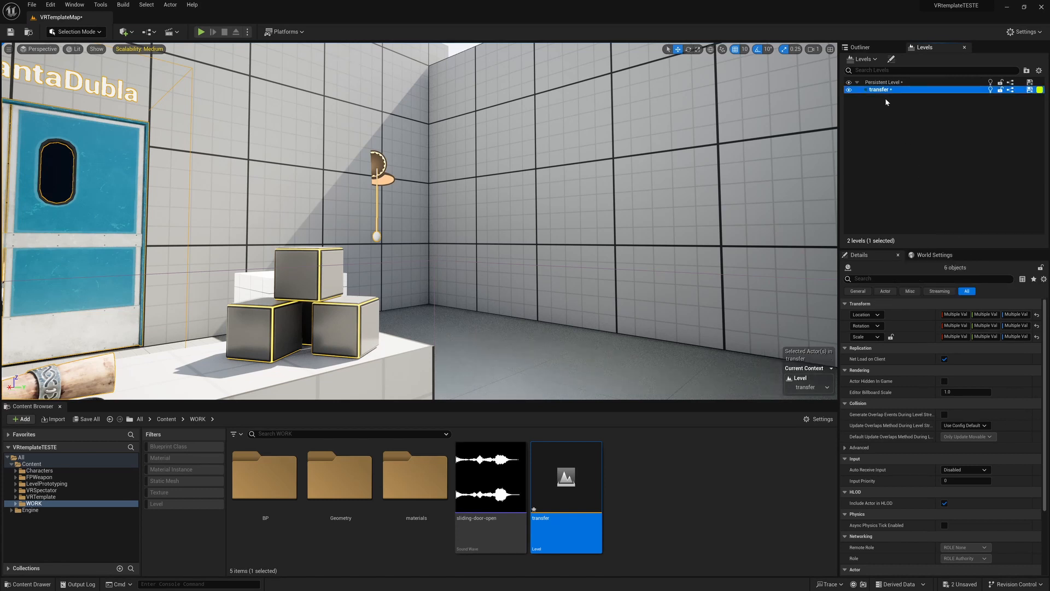
# Step: Toggle the transfer level's visibility off and on to check which actors belong to it
pyautogui.click(850, 90)
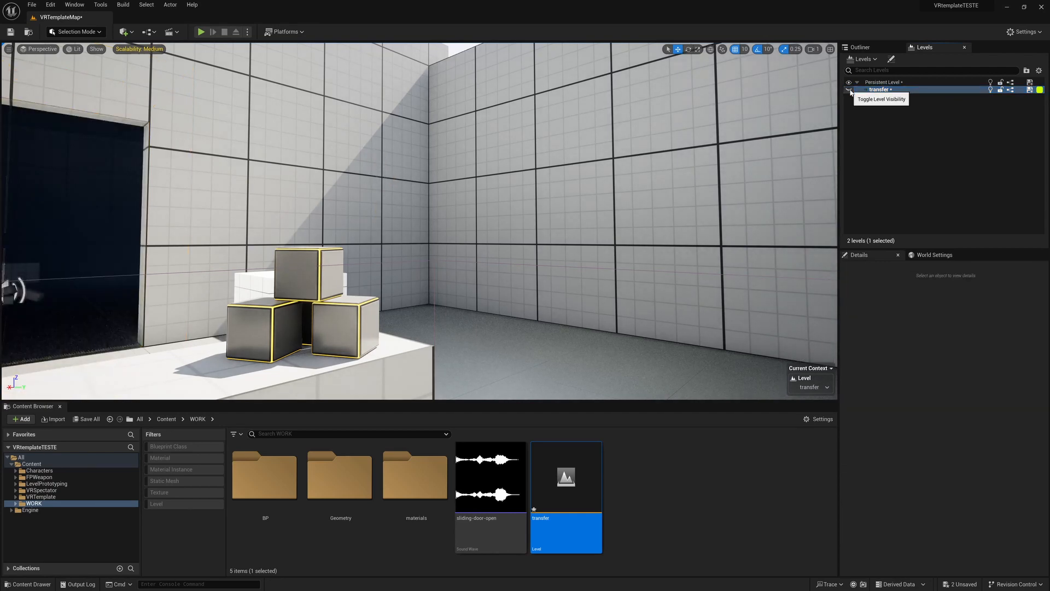
pyautogui.click(850, 90)
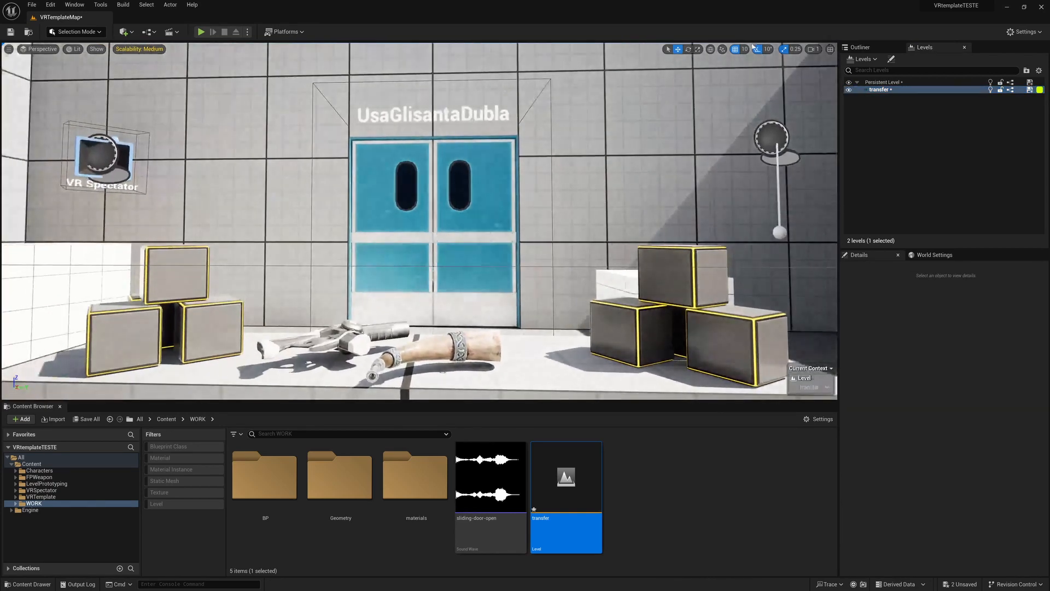
pyautogui.click(850, 89)
pyautogui.click(849, 90)
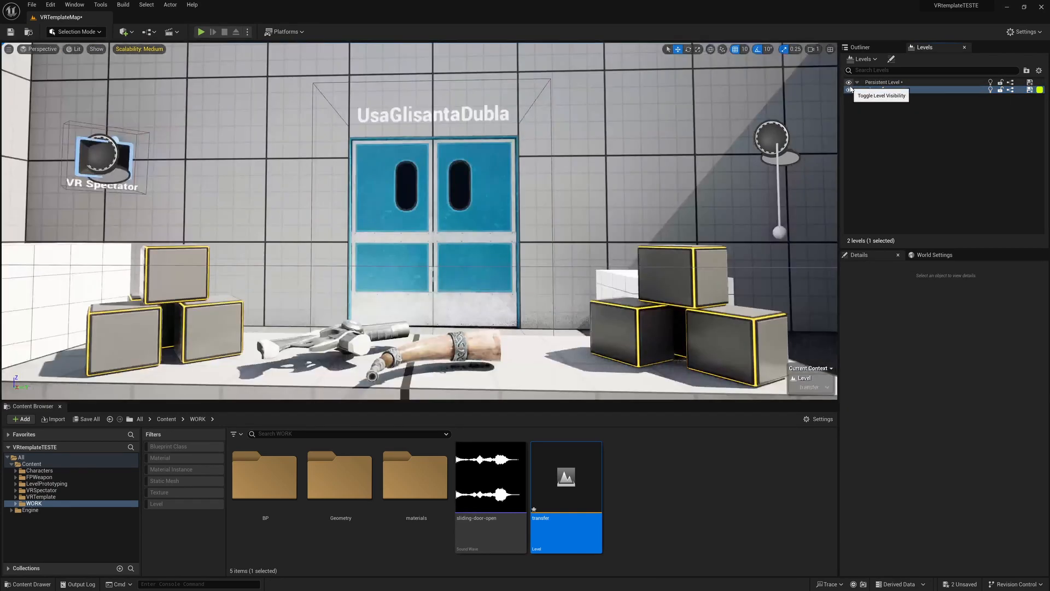
# Step: Check the level assignment of the doors, pendulum and remaining actors through the Outliner's Level column
pyautogui.click(848, 92)
pyautogui.click(849, 91)
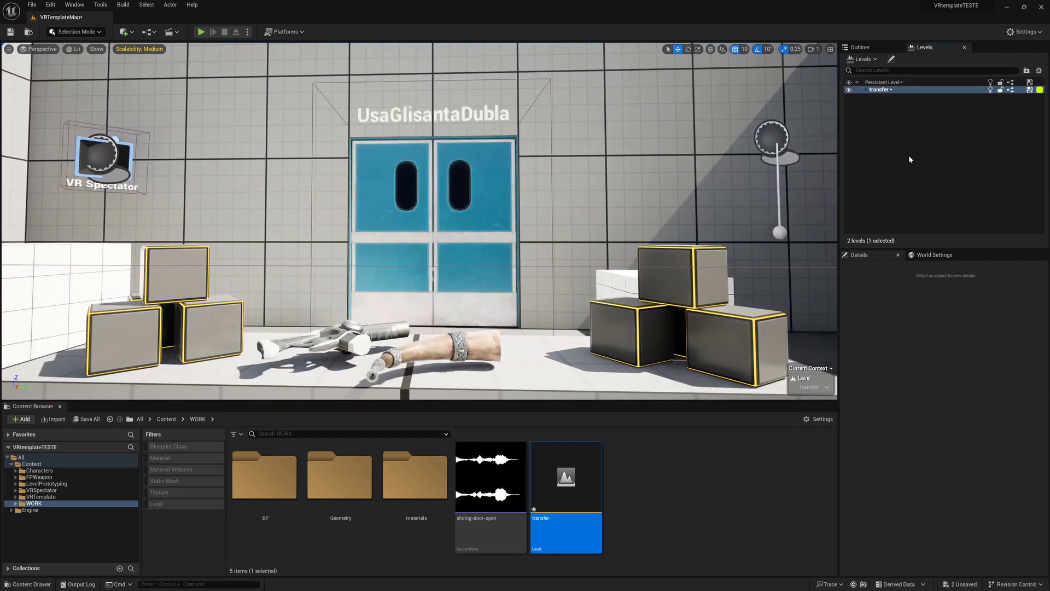
pyautogui.click(861, 49)
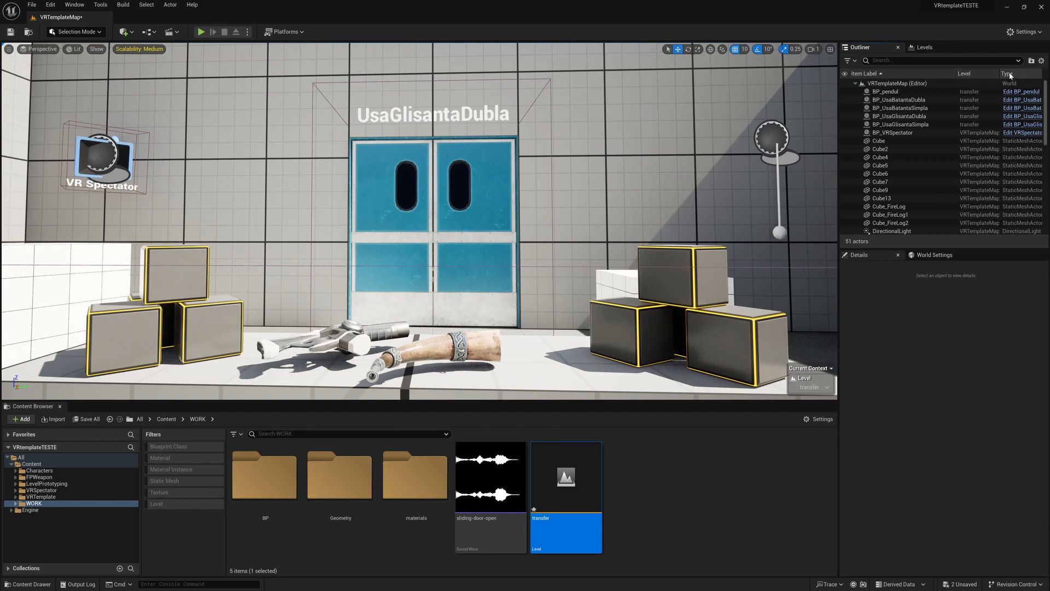
pyautogui.rightClick(1012, 74)
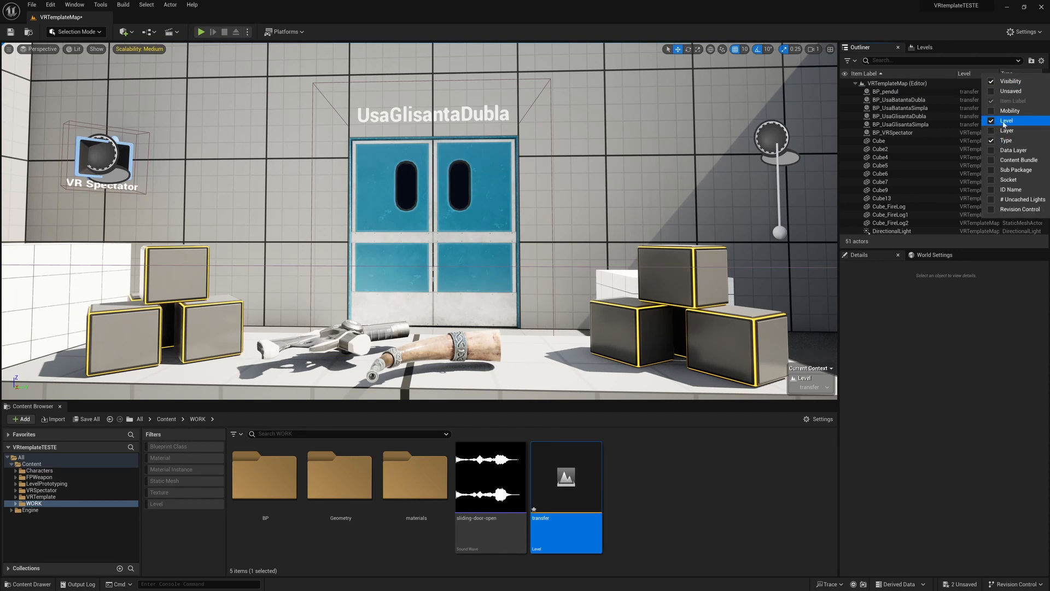
pyautogui.click(967, 29)
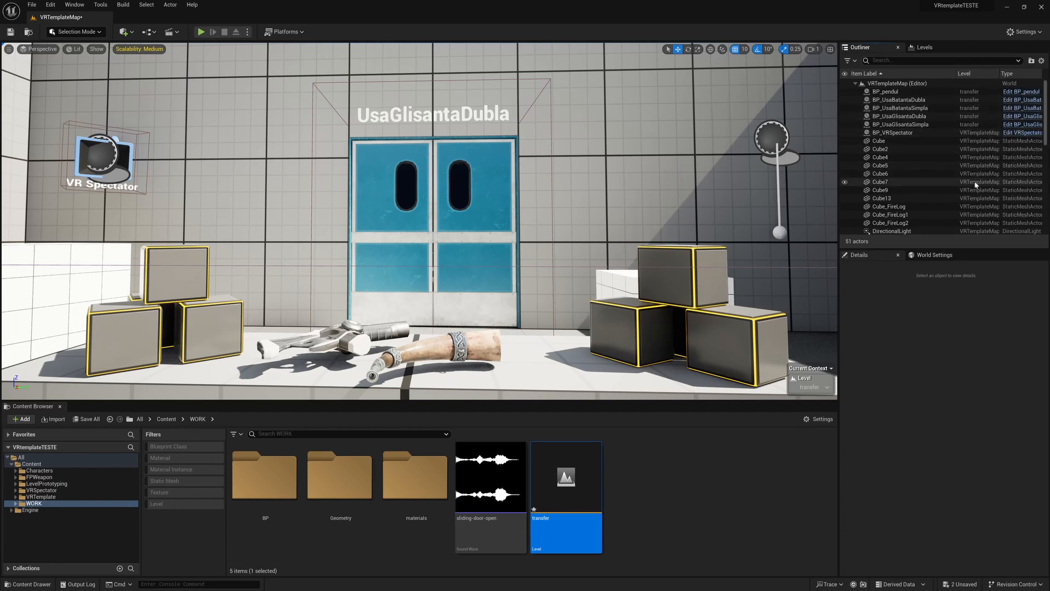
pyautogui.scroll(-5, 971, 186)
pyautogui.scroll(5, 971, 192)
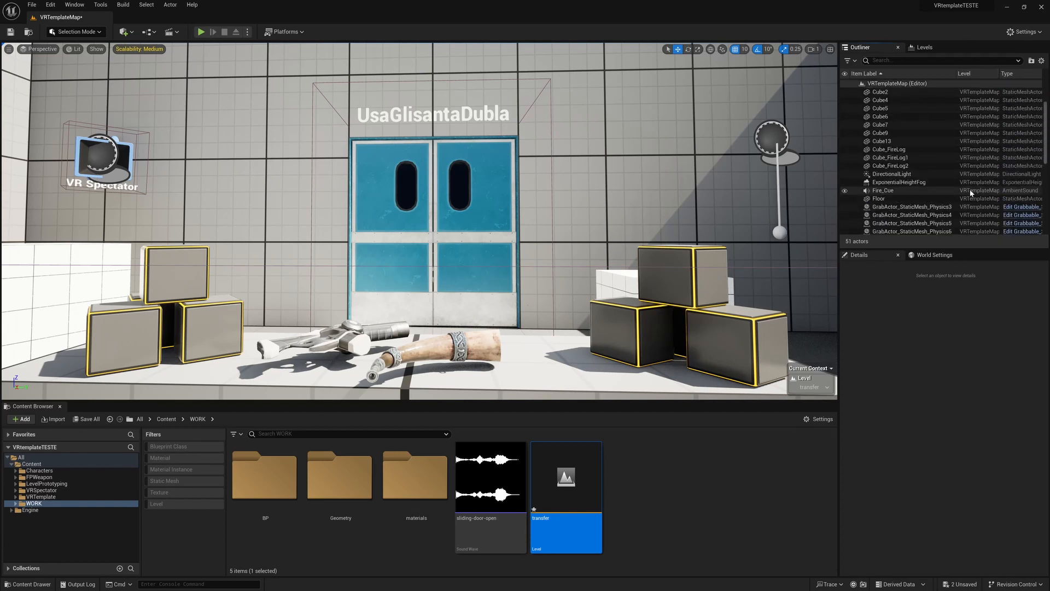
pyautogui.click(923, 48)
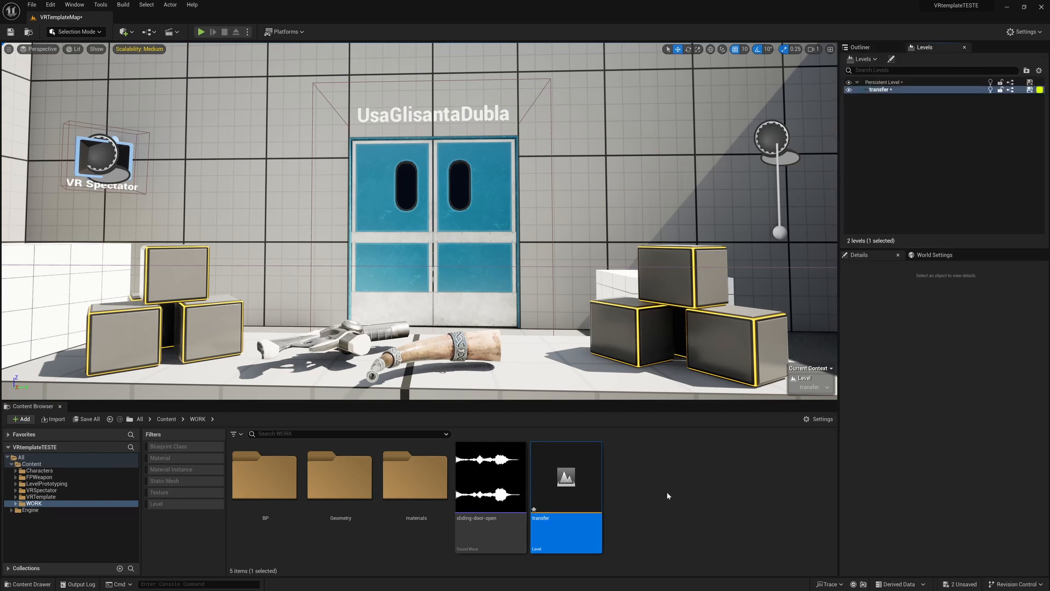
# Step: Save the transfer level asset and start the Migrate action on it
pyautogui.rightClick(569, 492)
pyautogui.click(594, 317)
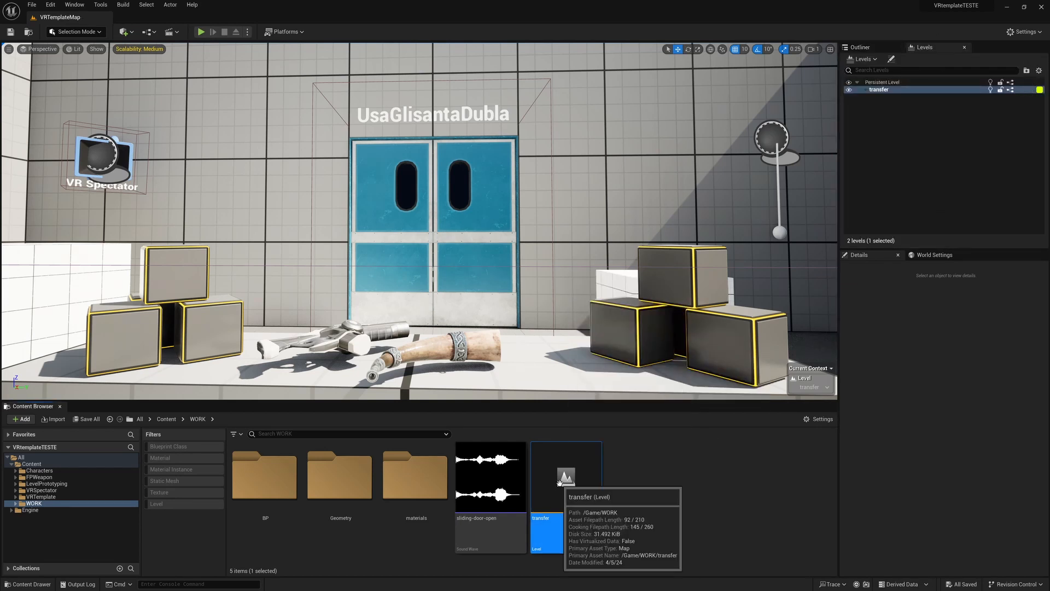
pyautogui.rightClick(559, 482)
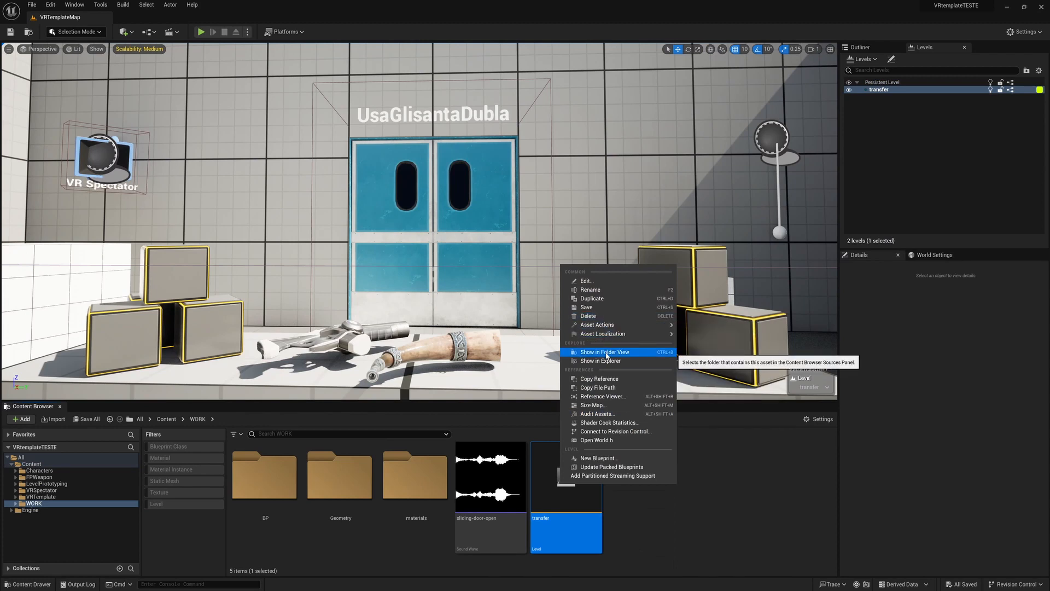
pyautogui.moveTo(611, 327)
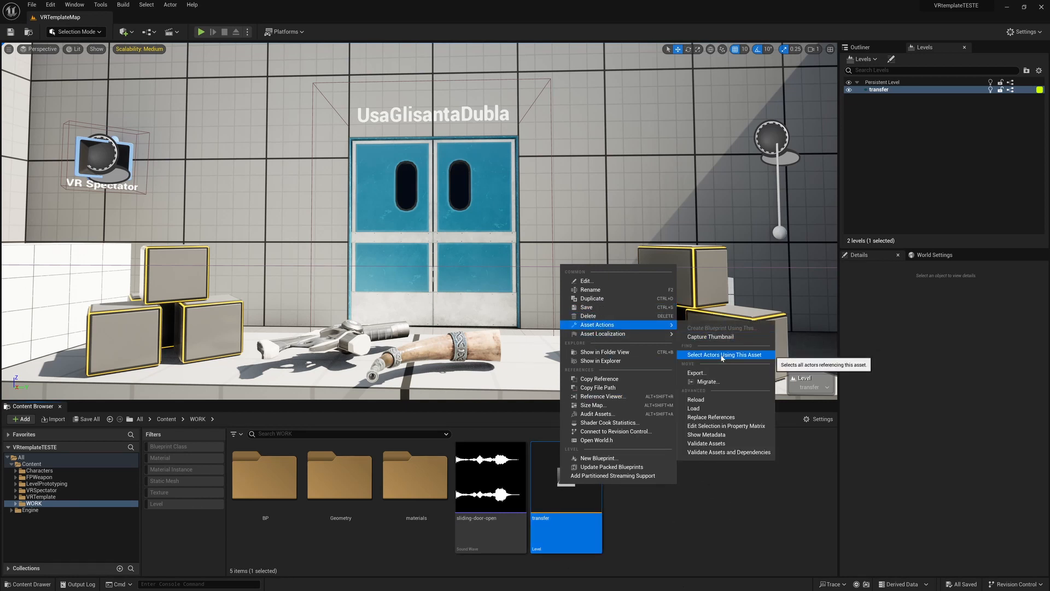
pyautogui.click(707, 381)
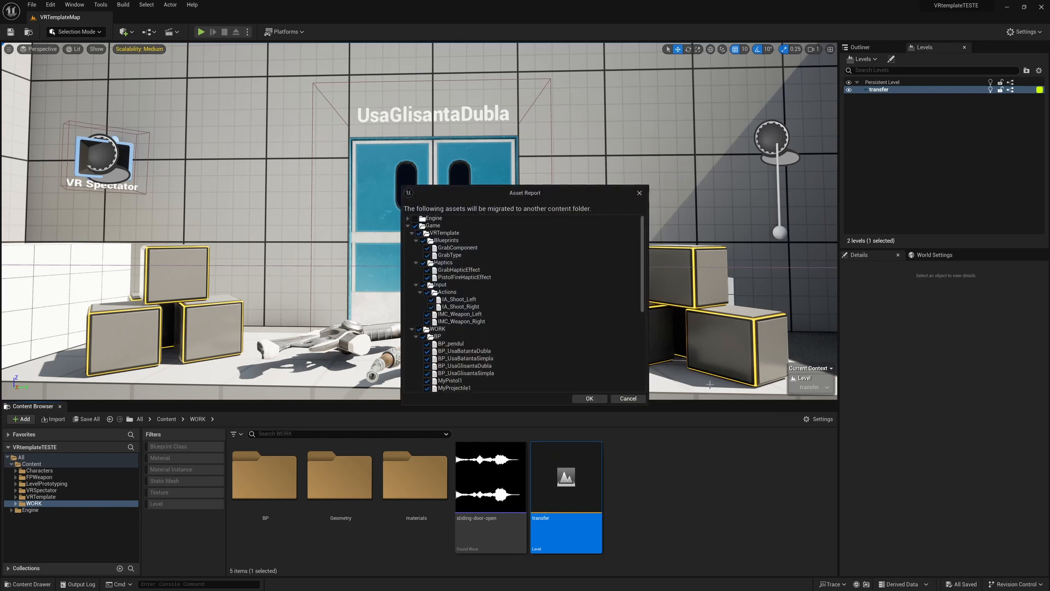
# Step: Exclude the VRTemplate folder from the assets to migrate, keep the WORK folder included, and accept the asset report
pyautogui.scroll(-5, 495, 274)
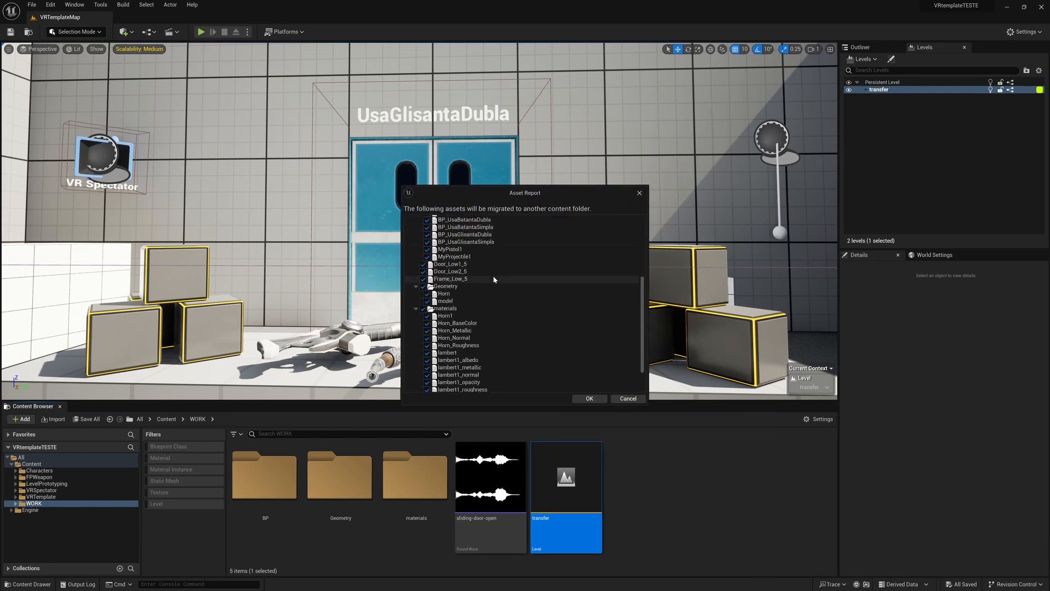
pyautogui.moveTo(643, 340); pyautogui.dragTo(642, 359)
pyautogui.scroll(10, 635, 359)
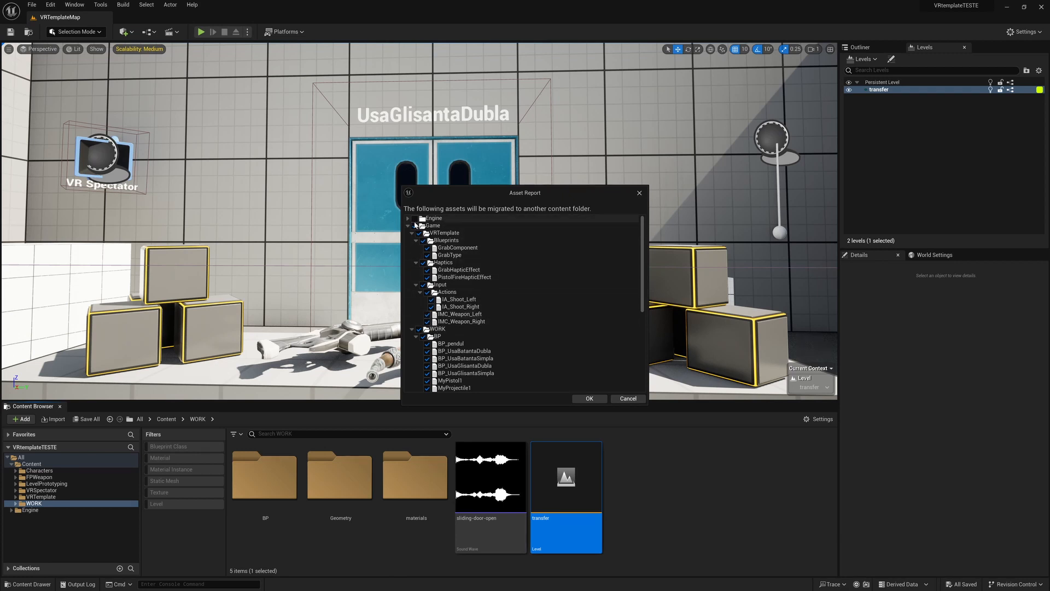
pyautogui.click(416, 225)
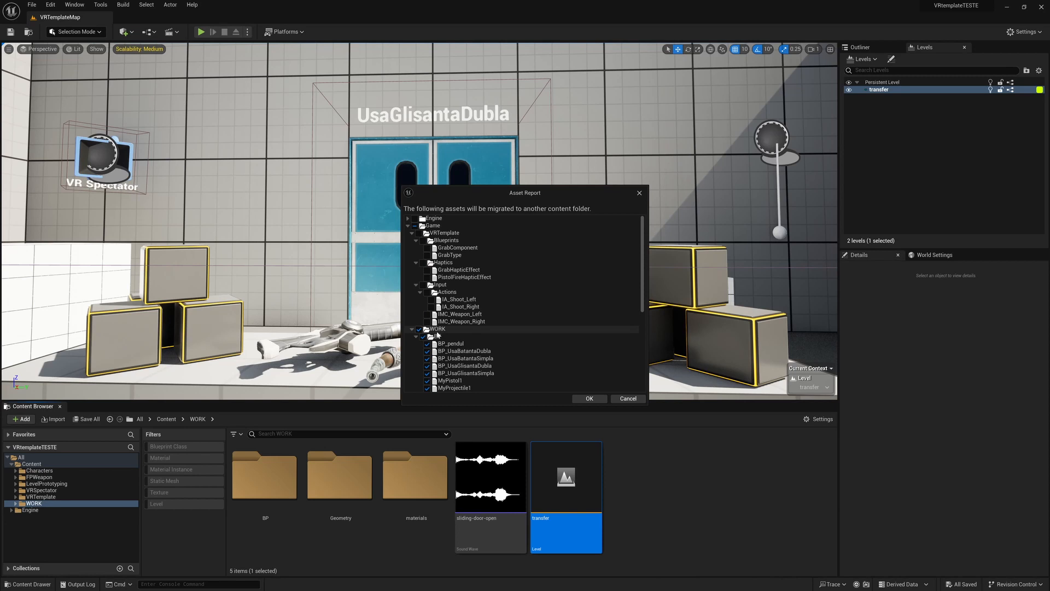
pyautogui.scroll(-2, 491, 329)
pyautogui.scroll(-1, 491, 328)
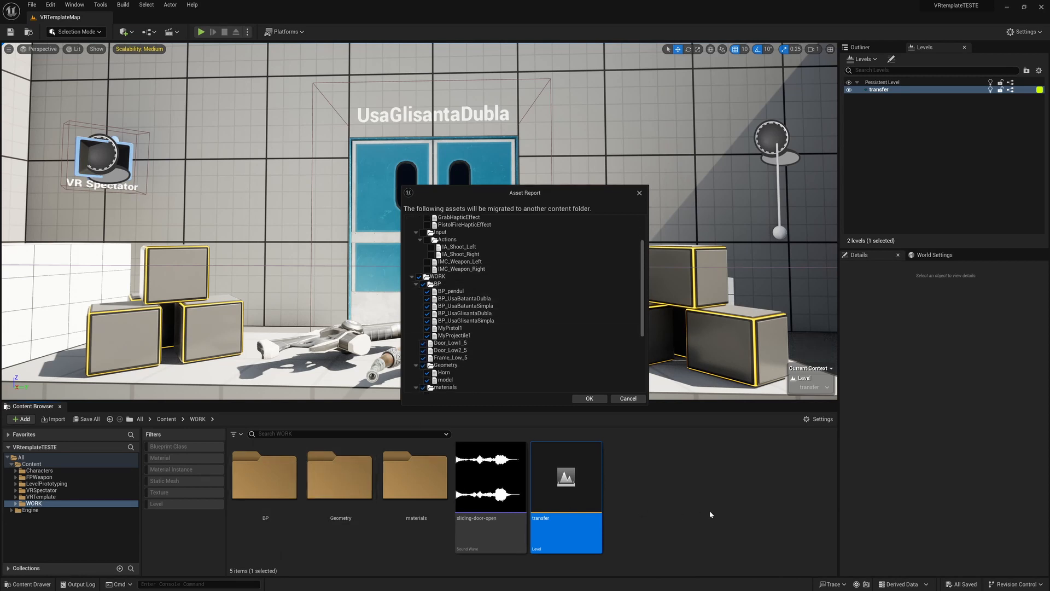
pyautogui.scroll(1, 511, 300)
pyautogui.click(589, 398)
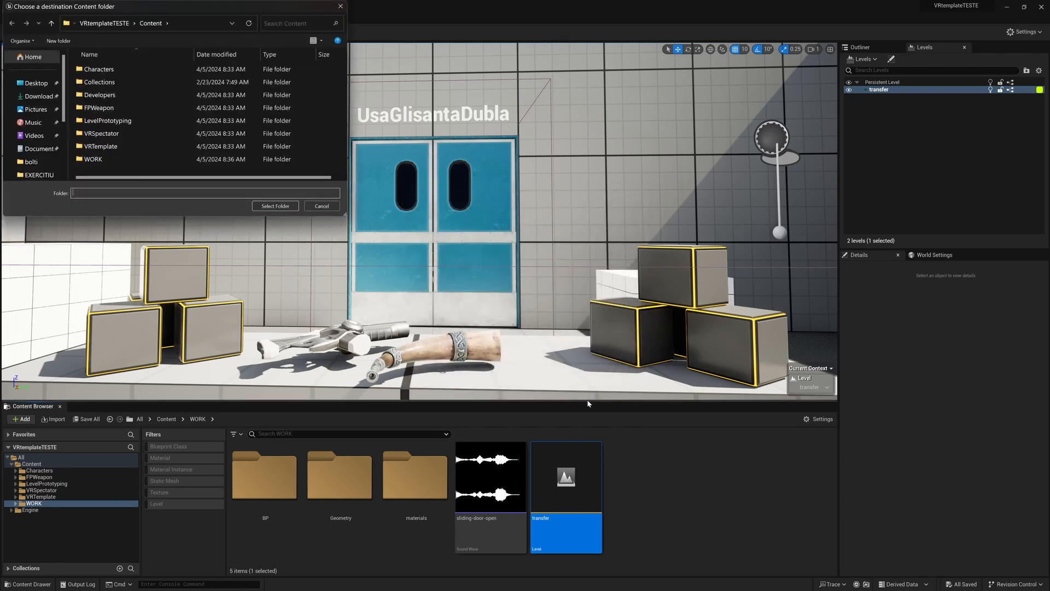
# Step: Choose the Content folder of the VIP_MAMA project inside demo migratie as the migration destination
pyautogui.click(93, 25)
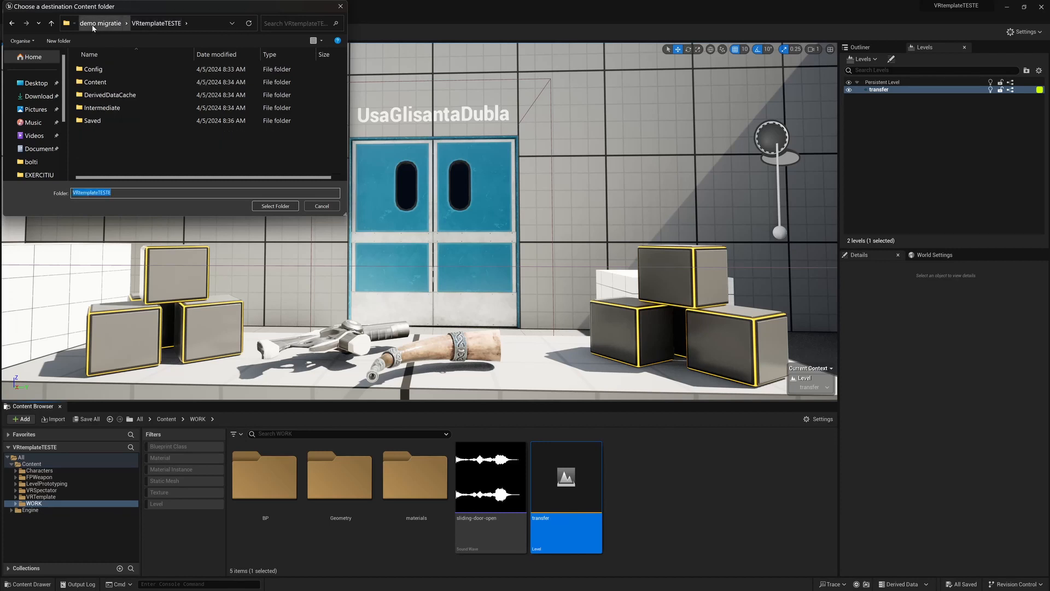
pyautogui.click(100, 24)
pyautogui.click(87, 72)
pyautogui.doubleClick(88, 72)
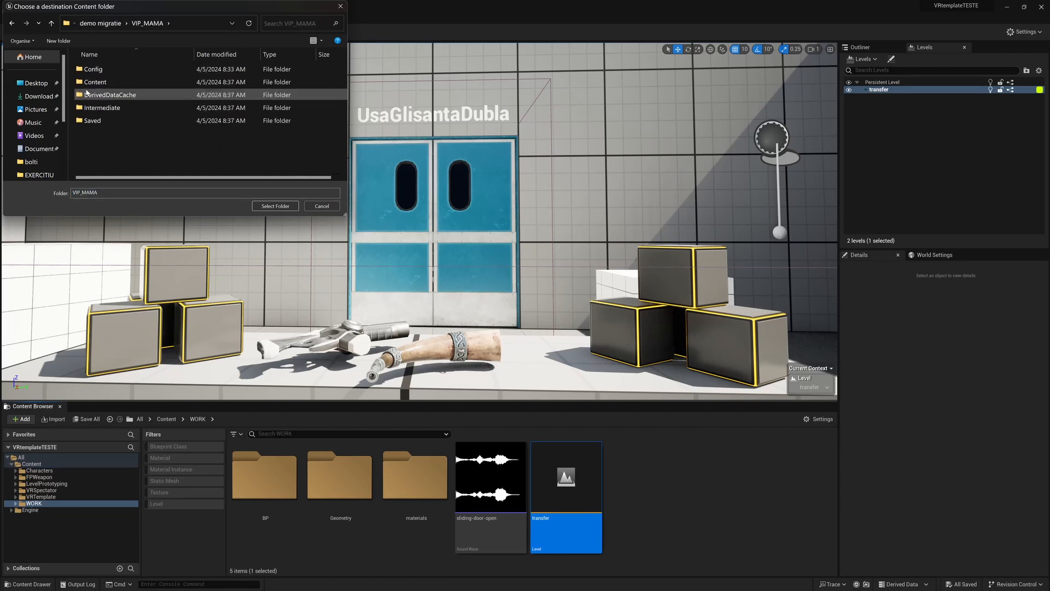
pyautogui.doubleClick(92, 82)
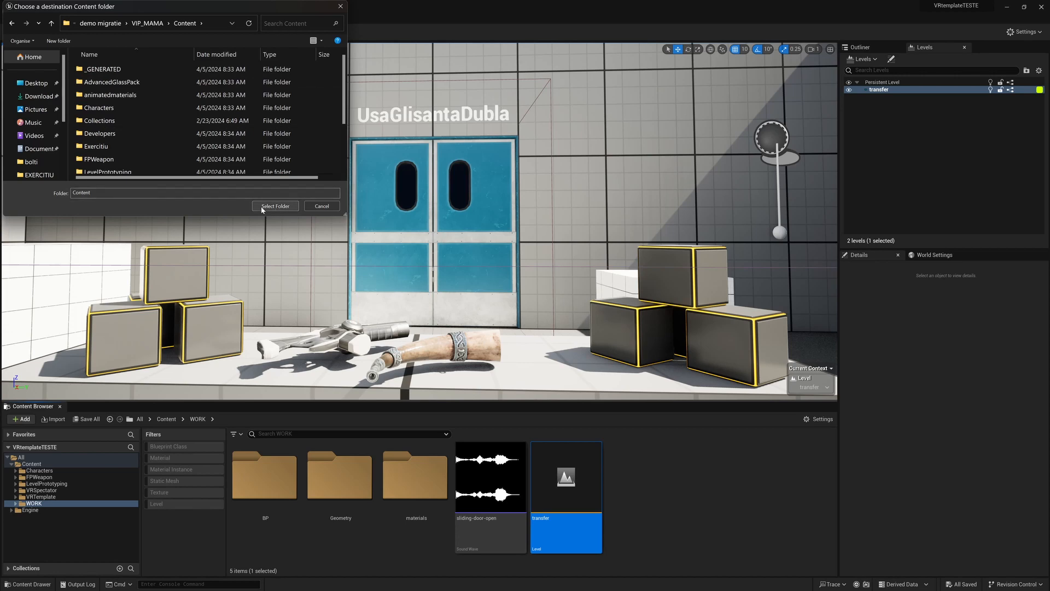
pyautogui.click(276, 207)
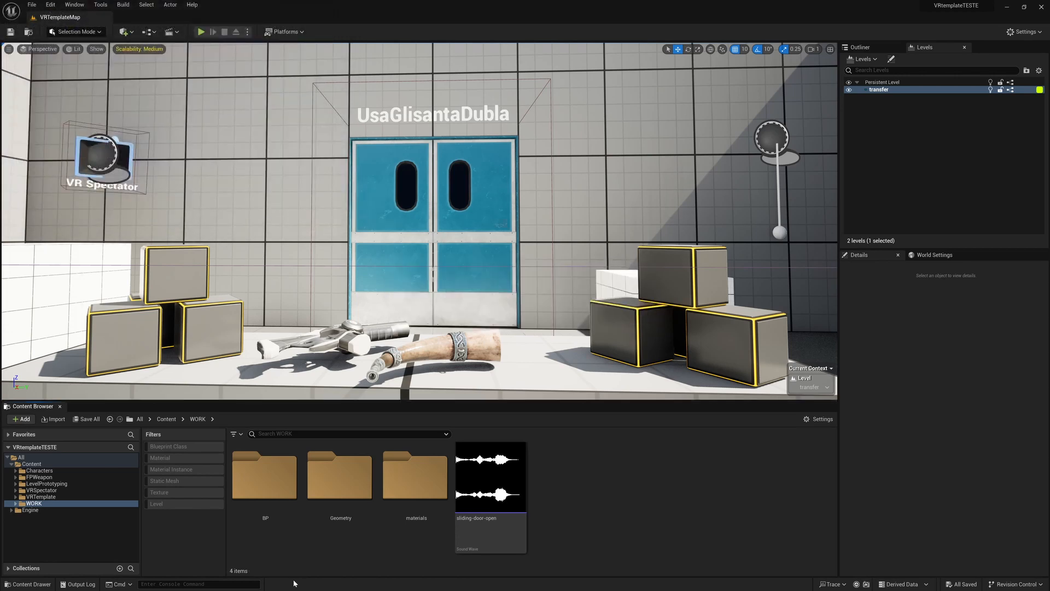
# Step: Switch to the VIP01 Unreal Editor project and open its VRTemplateMap level
pyautogui.hotkey('alt', 'Tab')
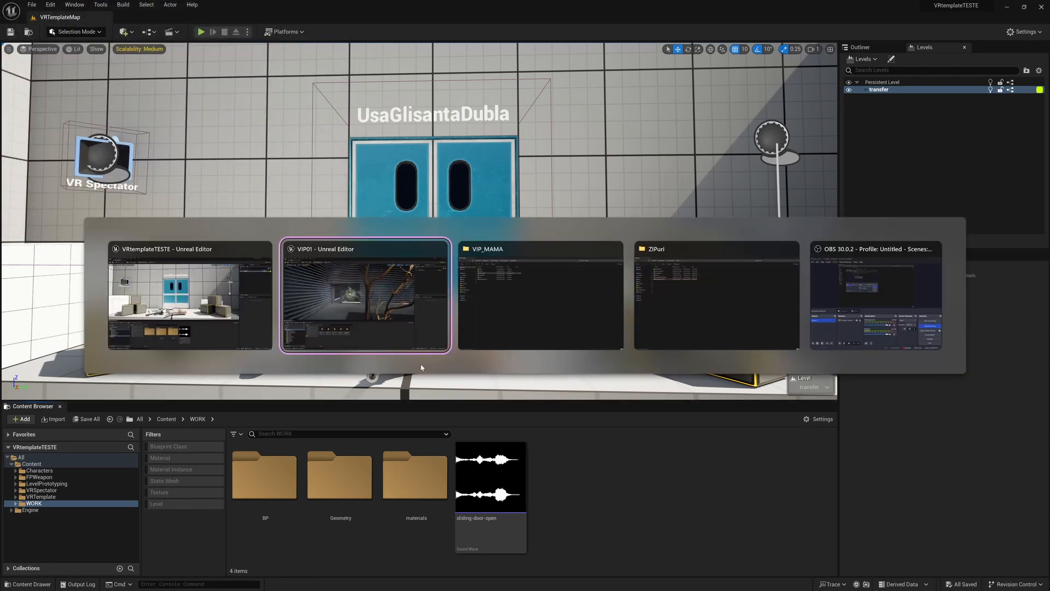
pyautogui.click(403, 327)
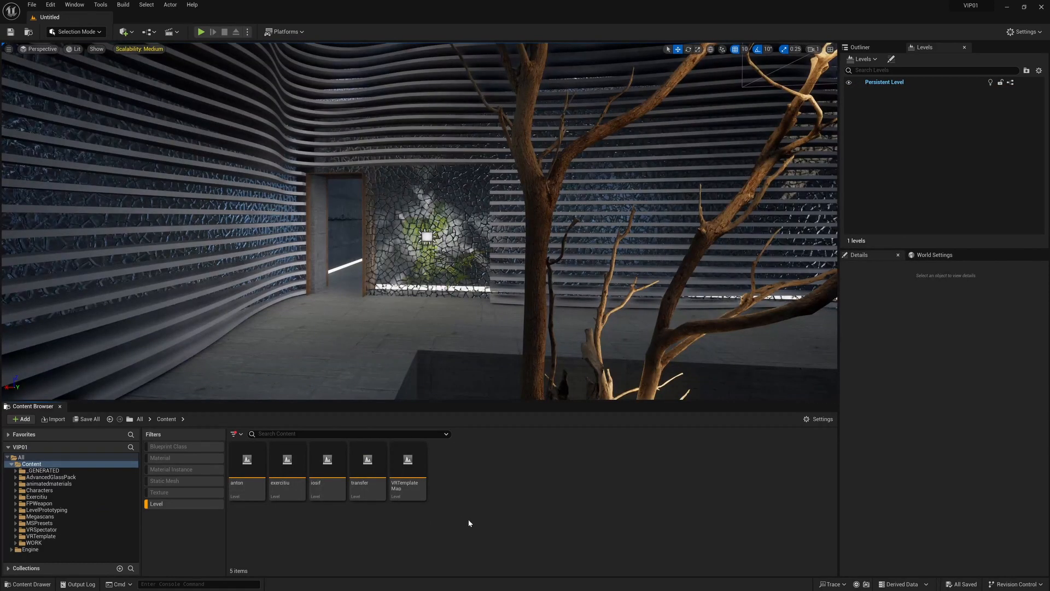
pyautogui.moveTo(368, 471)
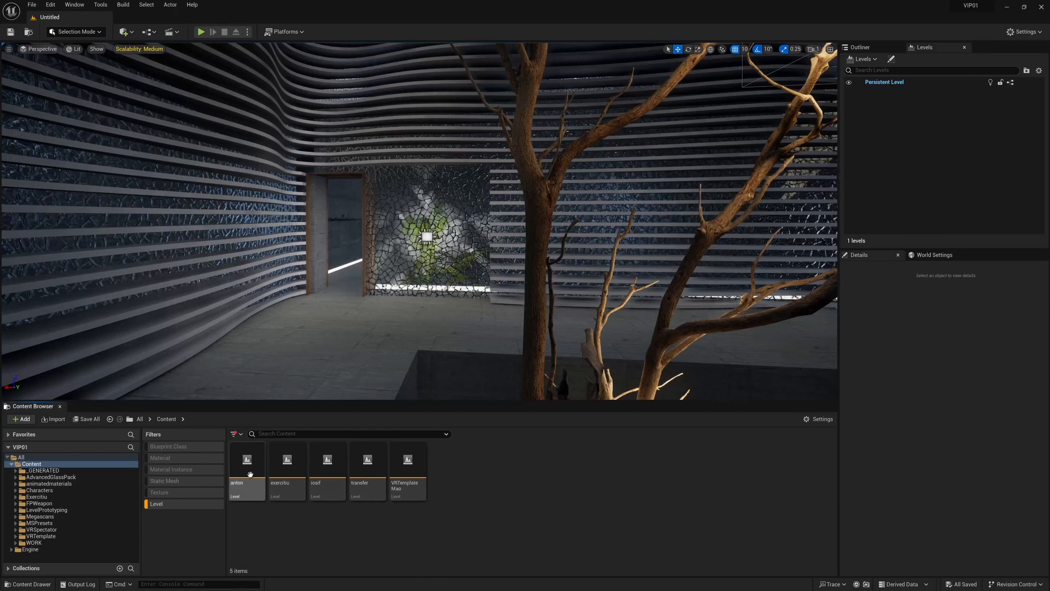
pyautogui.moveTo(405, 466)
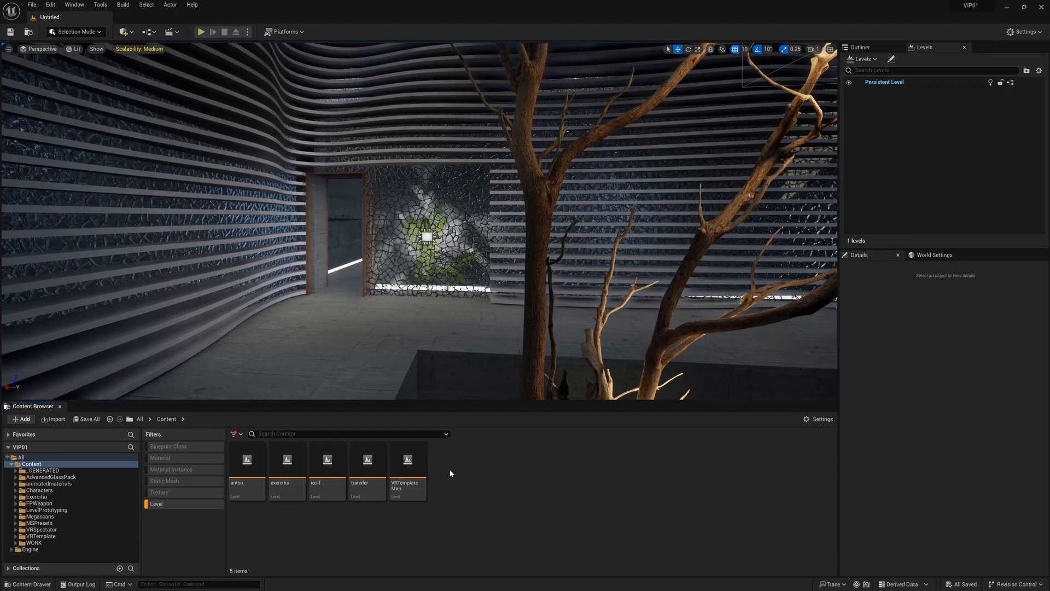
pyautogui.click(372, 465)
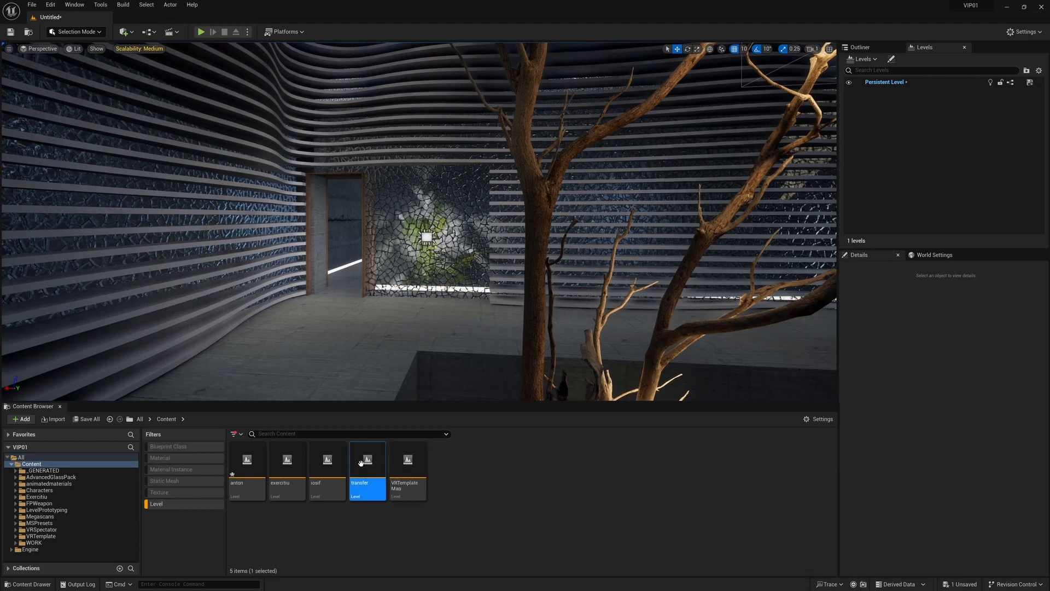
pyautogui.click(410, 465)
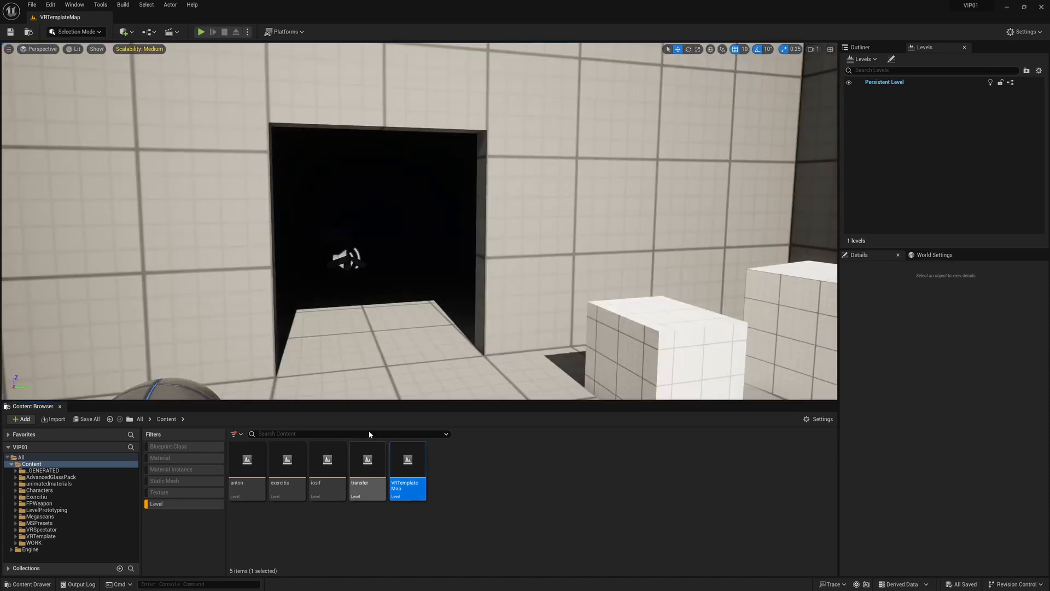
# Step: Add the migrated transfer level as a sublevel of VRTemplateMap and view its actors in the Outliner
pyautogui.moveTo(383, 339); pyautogui.dragTo(402, 324, button='right')
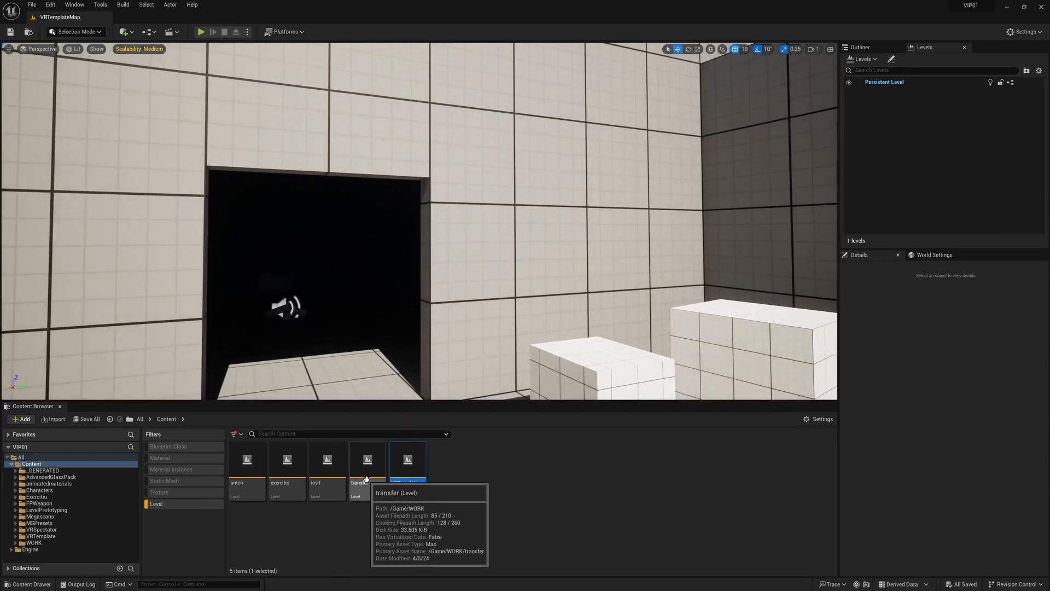
pyautogui.moveTo(383, 474); pyautogui.dragTo(924, 141)
pyautogui.moveTo(534, 228)
pyautogui.mouseDown(button='right')
pyautogui.moveTo(876, 239)
pyautogui.moveTo(727, 253)
pyautogui.moveTo(531, 241)
pyautogui.moveTo(538, 227)
pyautogui.moveTo(549, 234)
pyautogui.mouseUp(button='right')
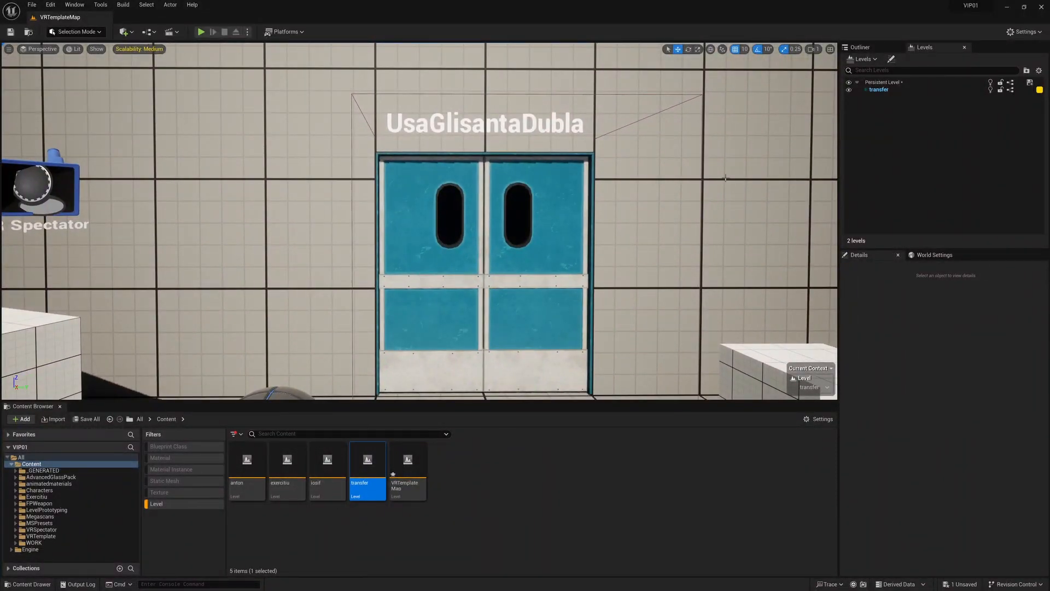
pyautogui.click(864, 50)
pyautogui.moveTo(395, 321); pyautogui.dragTo(423, 312, button='right')
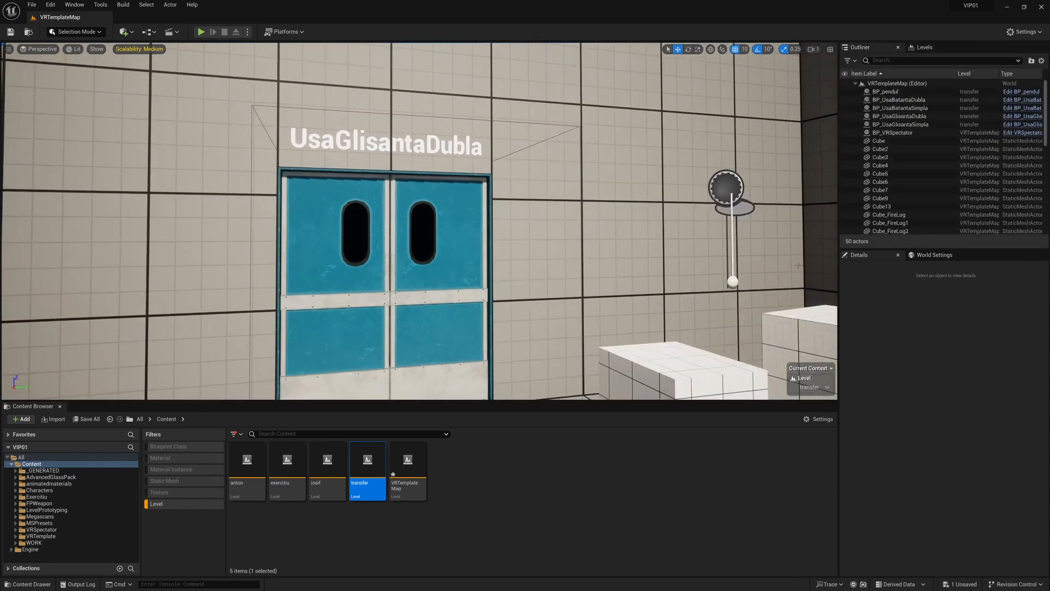
# Step: Find the game mode options in VRTemplateMap's World Settings and set GameMode Override to GameMode
pyautogui.click(935, 255)
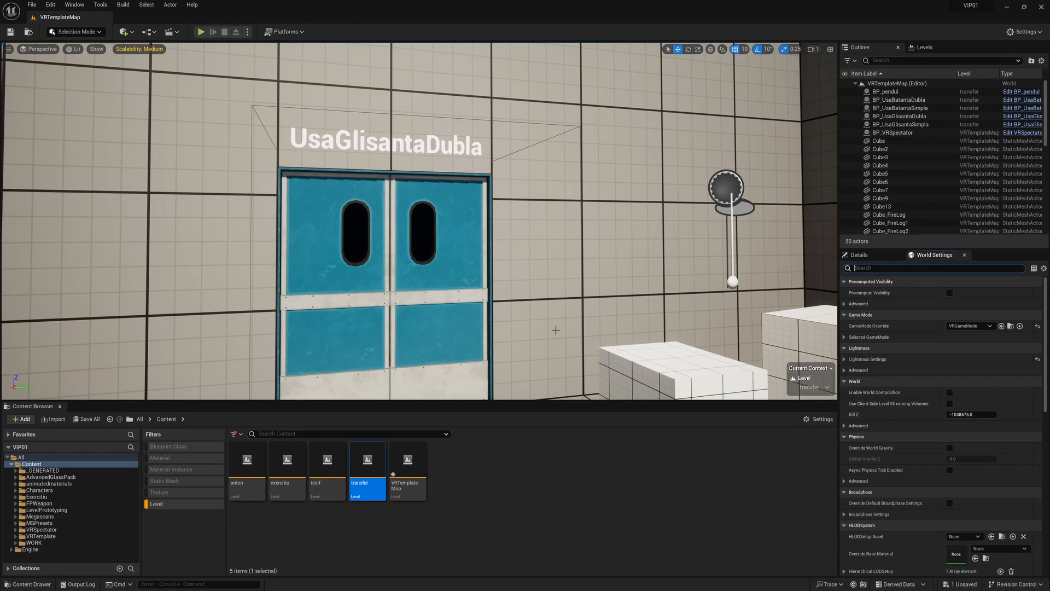
pyautogui.moveTo(556, 330); pyautogui.dragTo(807, 325, button='right')
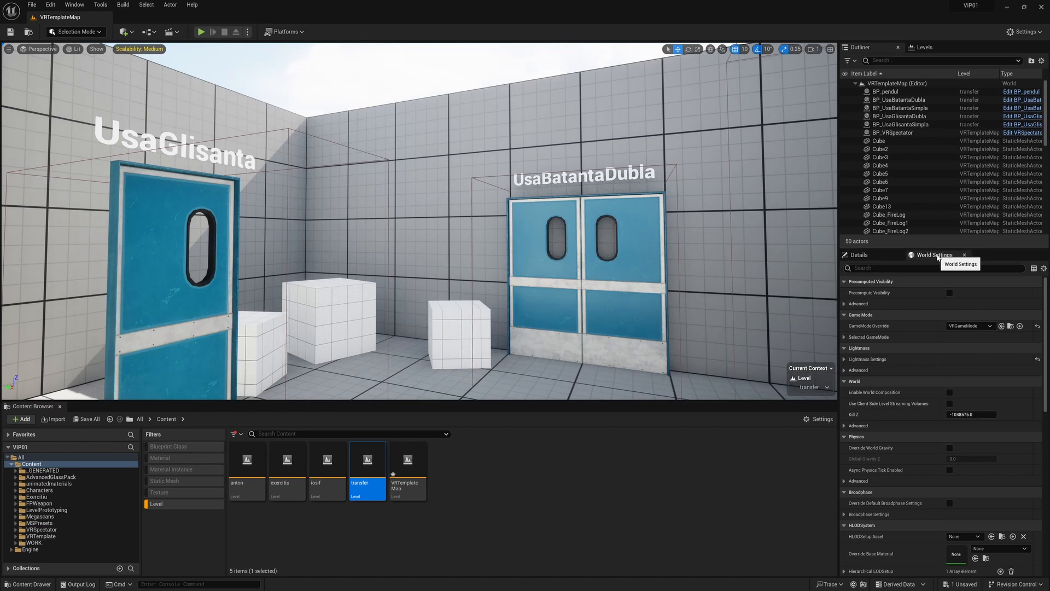
pyautogui.click(67, 4)
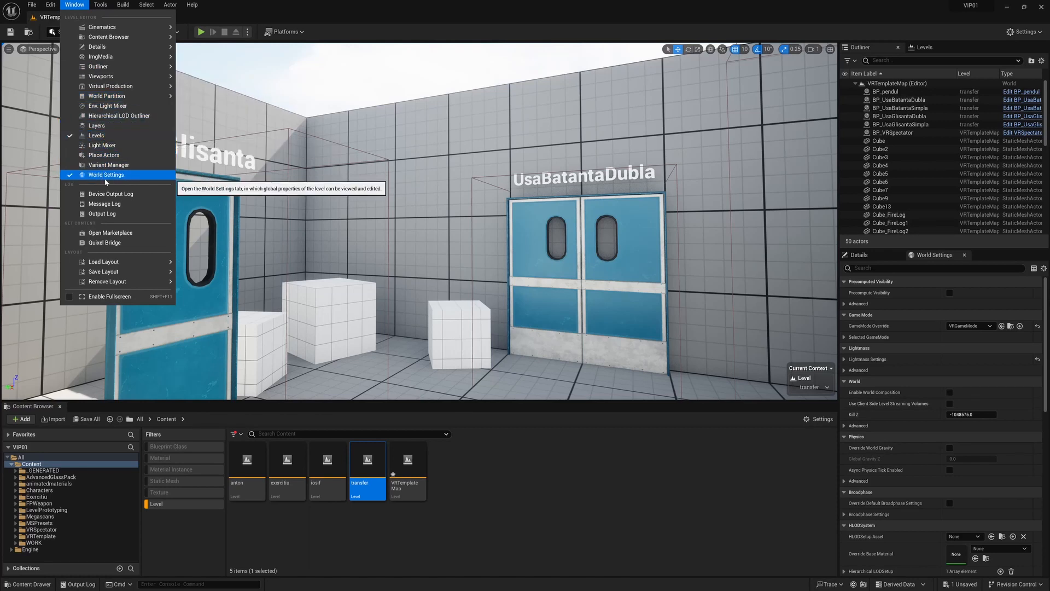
pyautogui.click(890, 268)
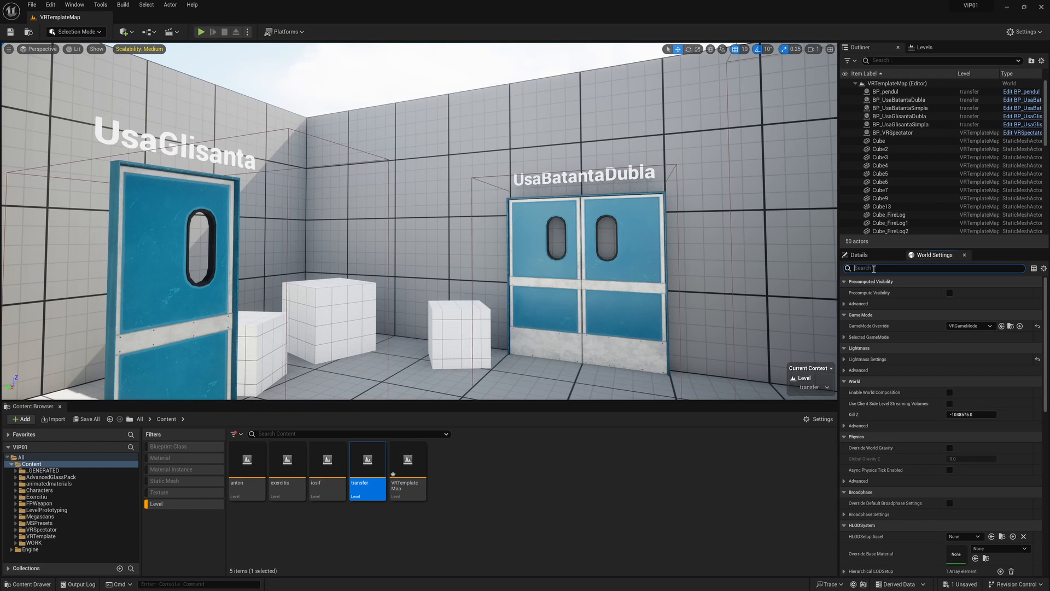
pyautogui.write('gamemo')
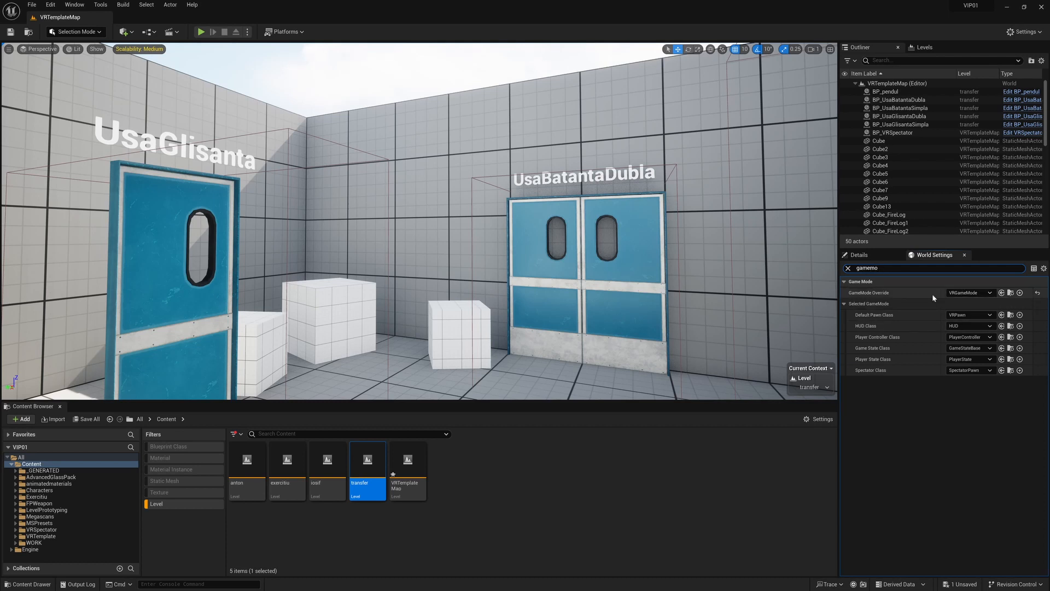
pyautogui.click(967, 294)
pyautogui.click(965, 339)
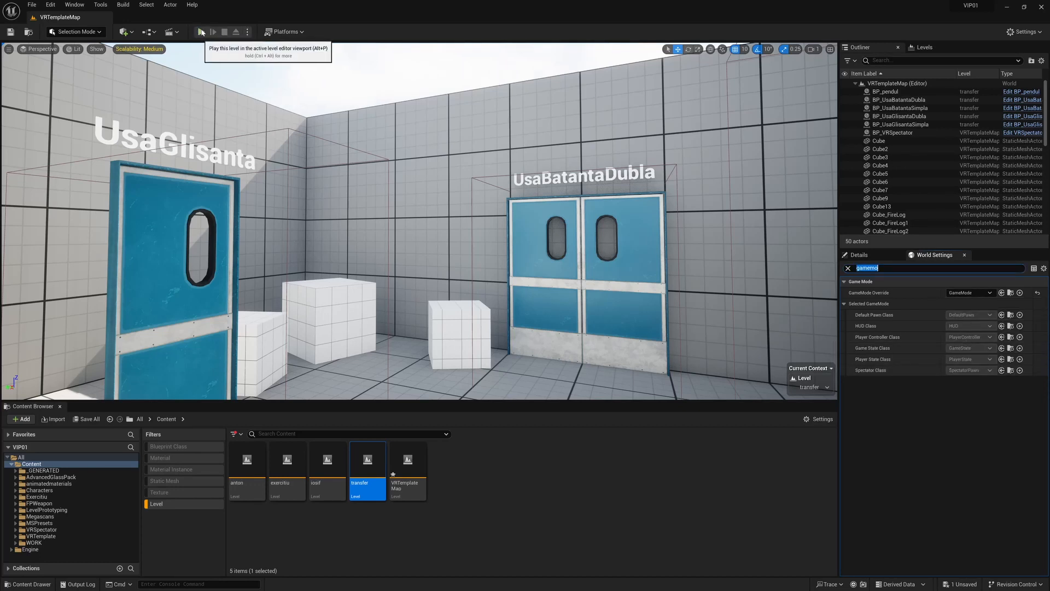
# Step: Play VRTemplateMap in the viewport and fly around the room to check whether the migrated doors and pendulum load
pyautogui.click(248, 32)
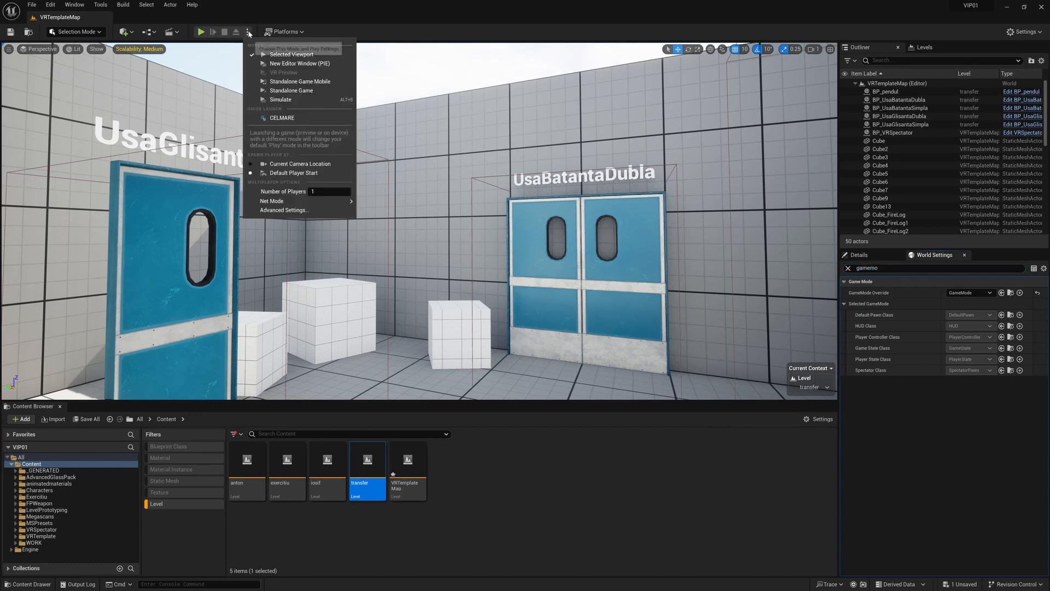
pyautogui.click(202, 32)
pyautogui.click(408, 195)
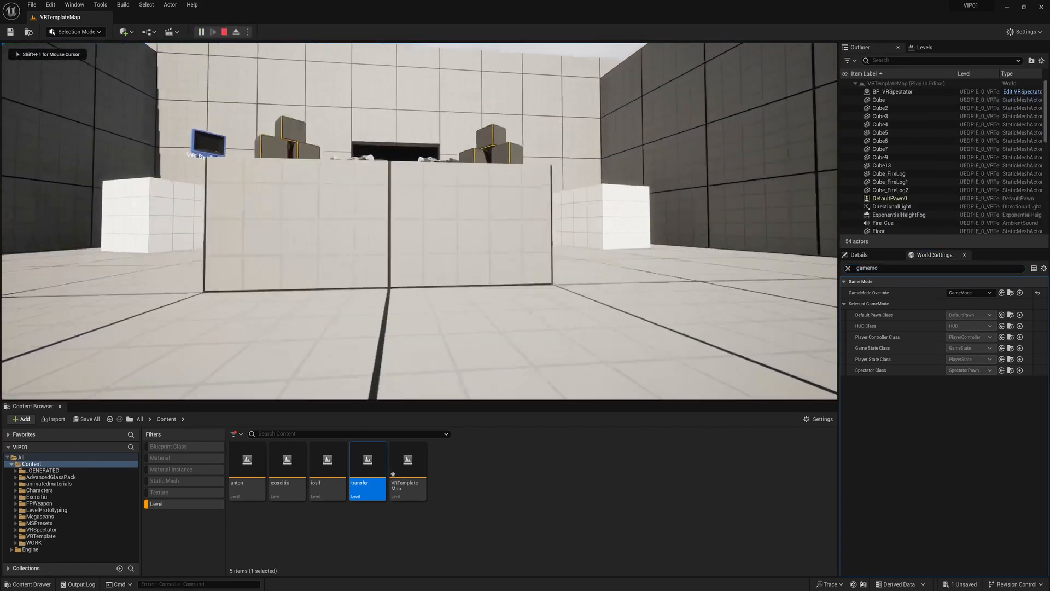
pyautogui.press('w')
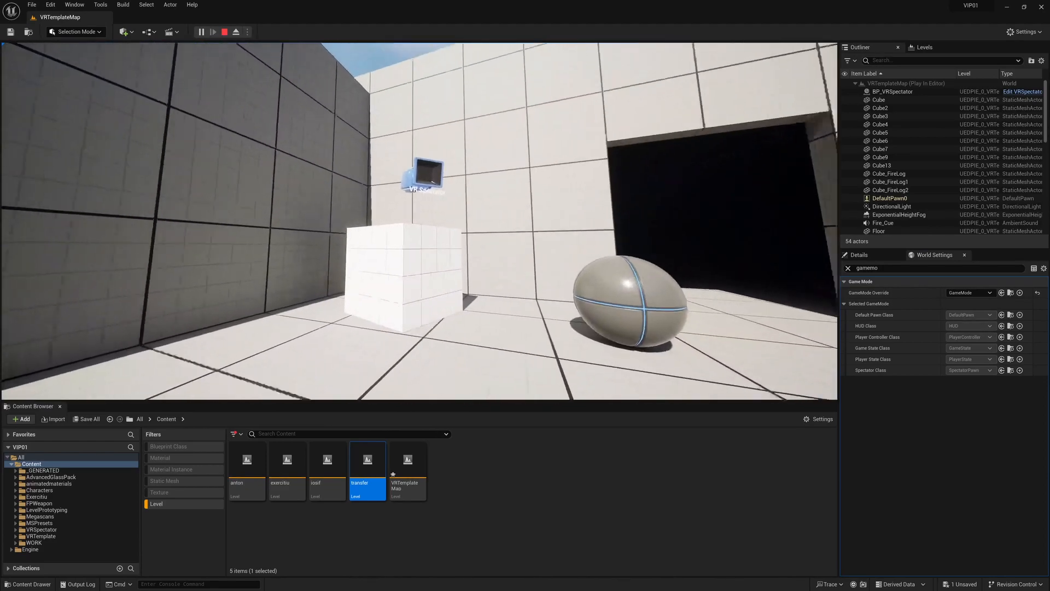
pyautogui.press('w')
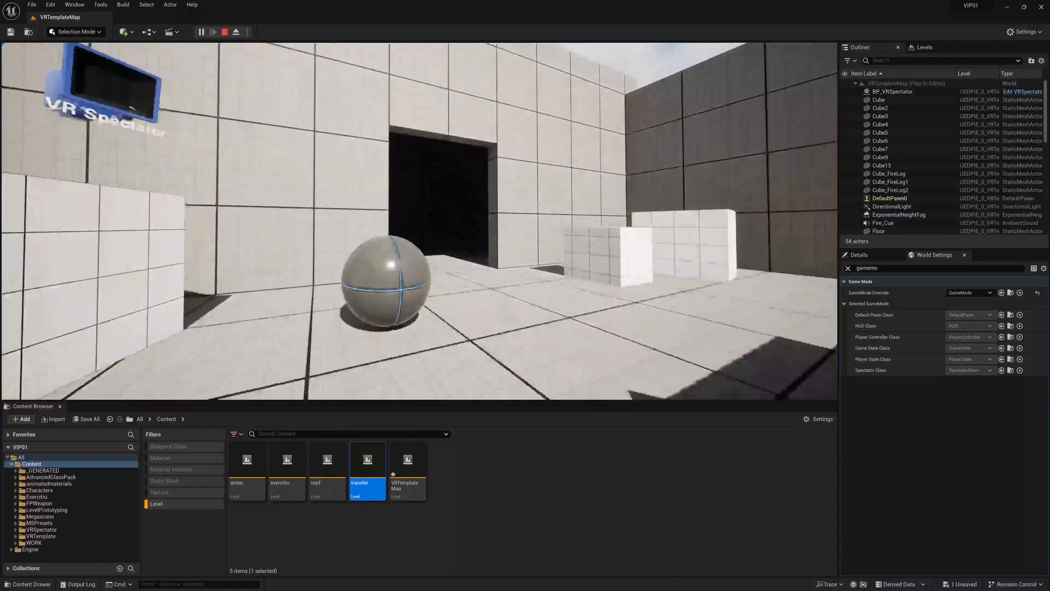
pyautogui.press('w')
pyautogui.press('w')
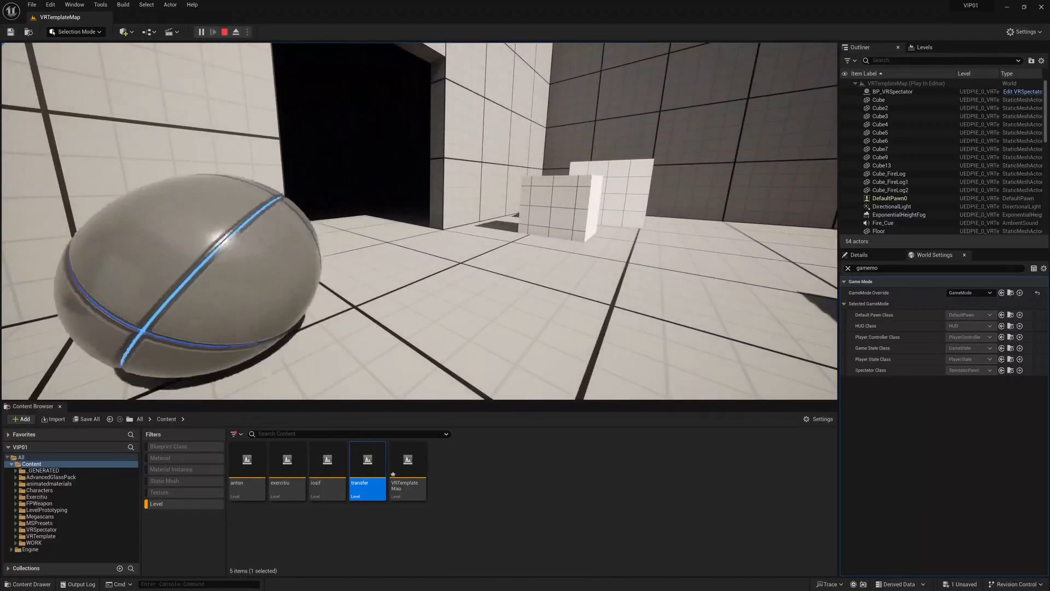
pyautogui.press('w')
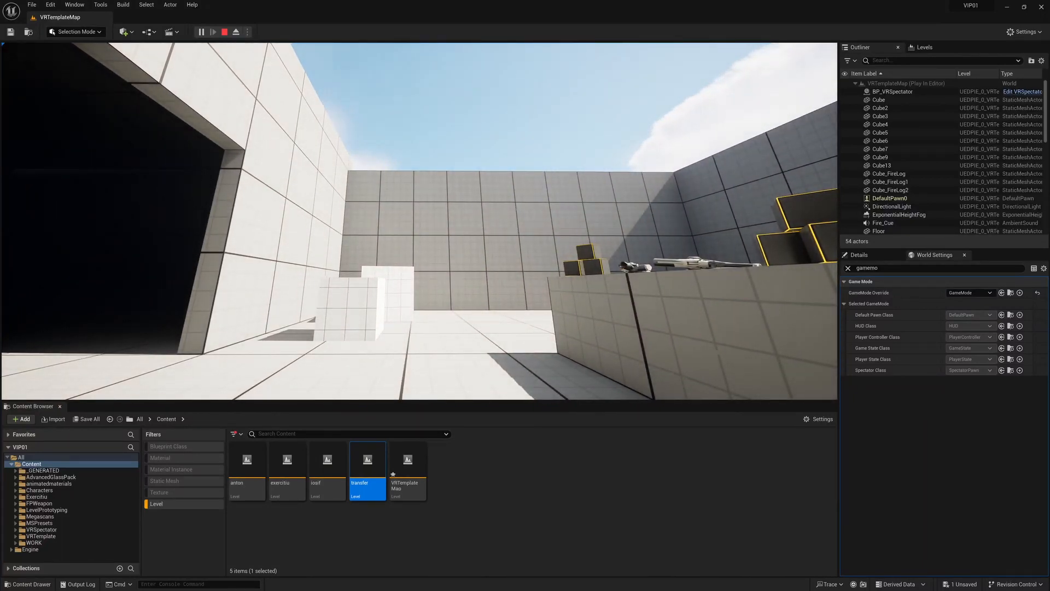
pyautogui.press('w')
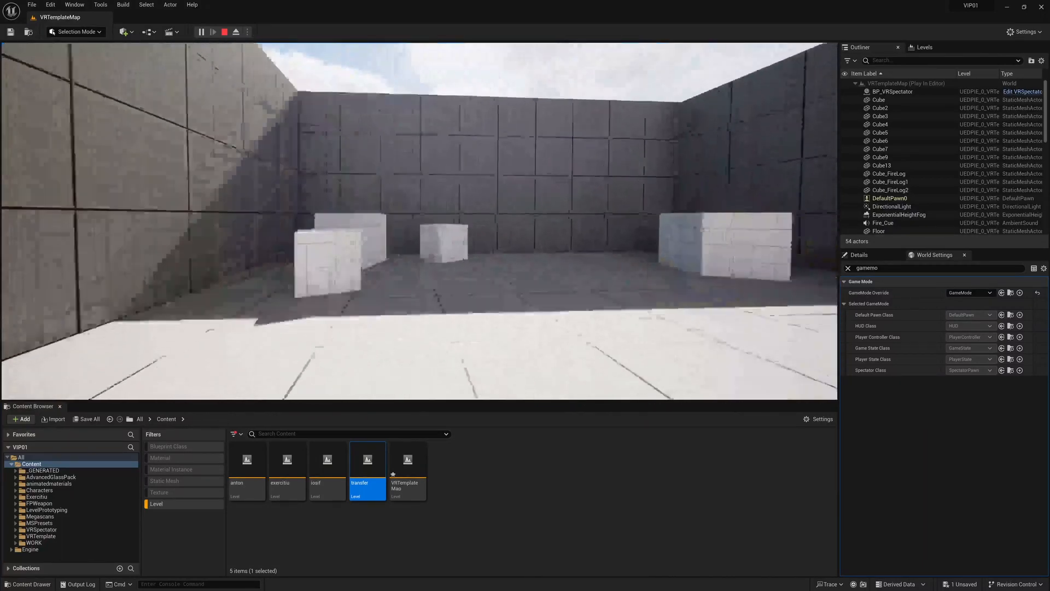
pyautogui.press('w')
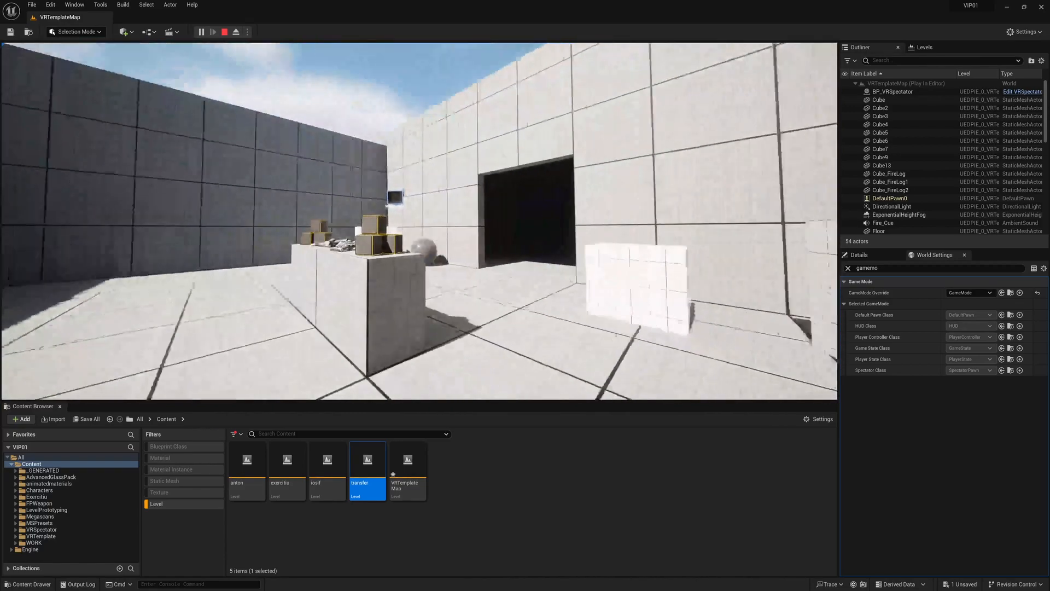
pyautogui.press('w')
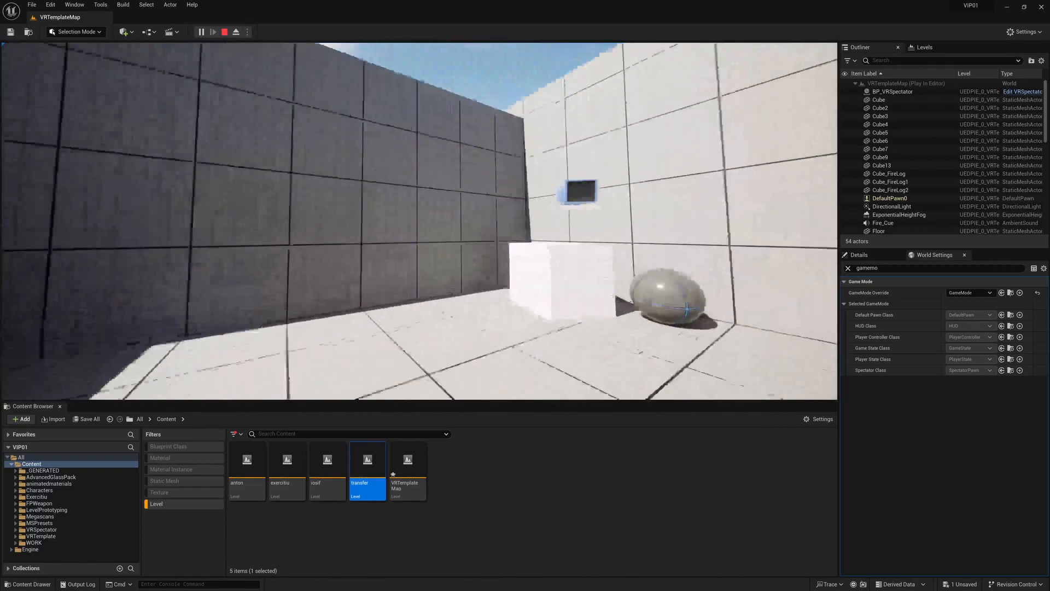
pyautogui.press('w')
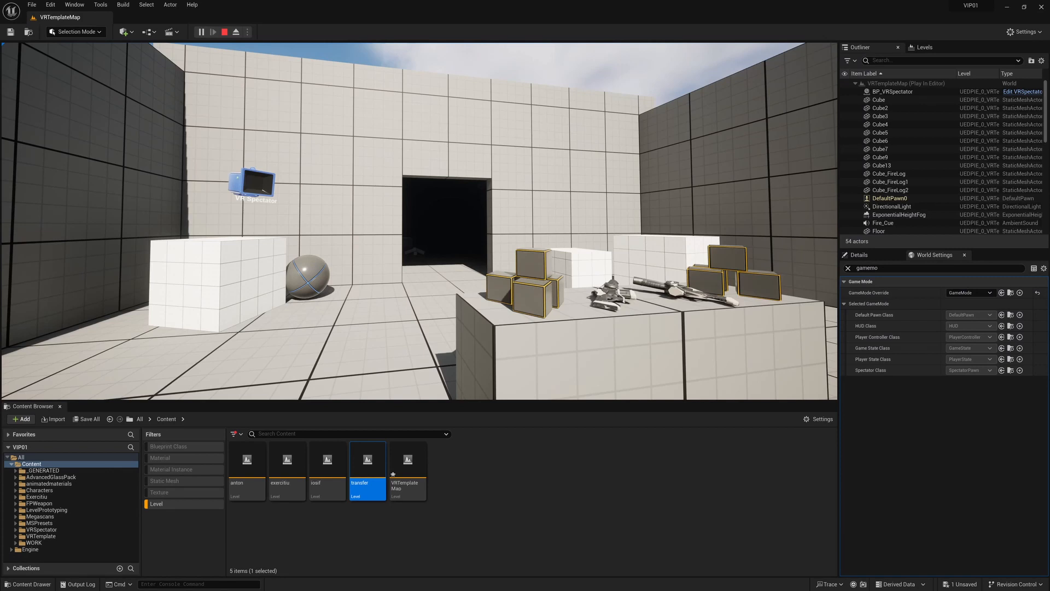
pyautogui.press('Escape')
# Step: Change the transfer sublevel's streaming method to Always Loaded
pyautogui.click(925, 47)
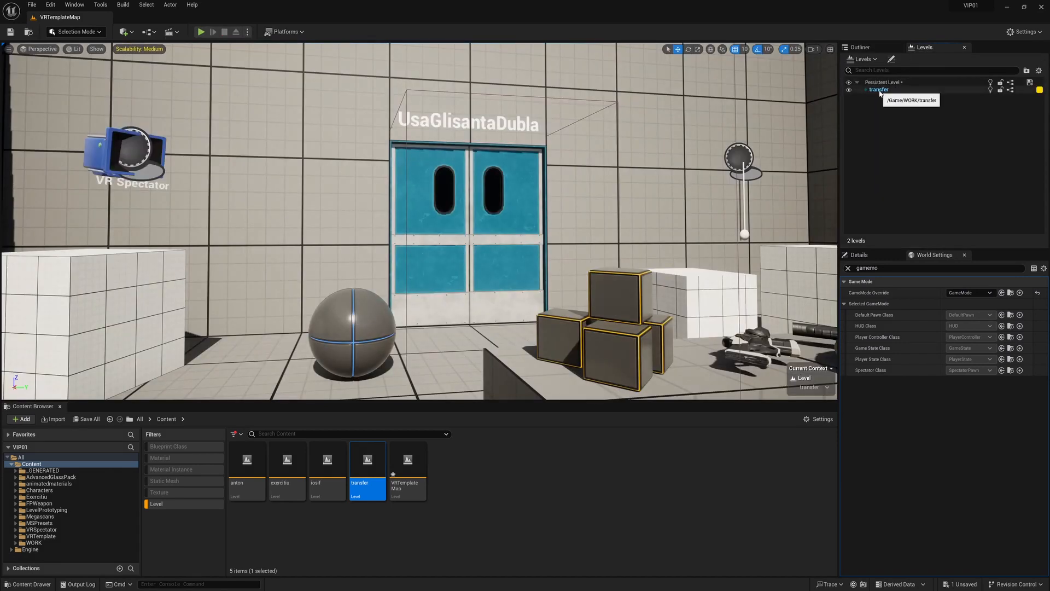
pyautogui.rightClick(879, 90)
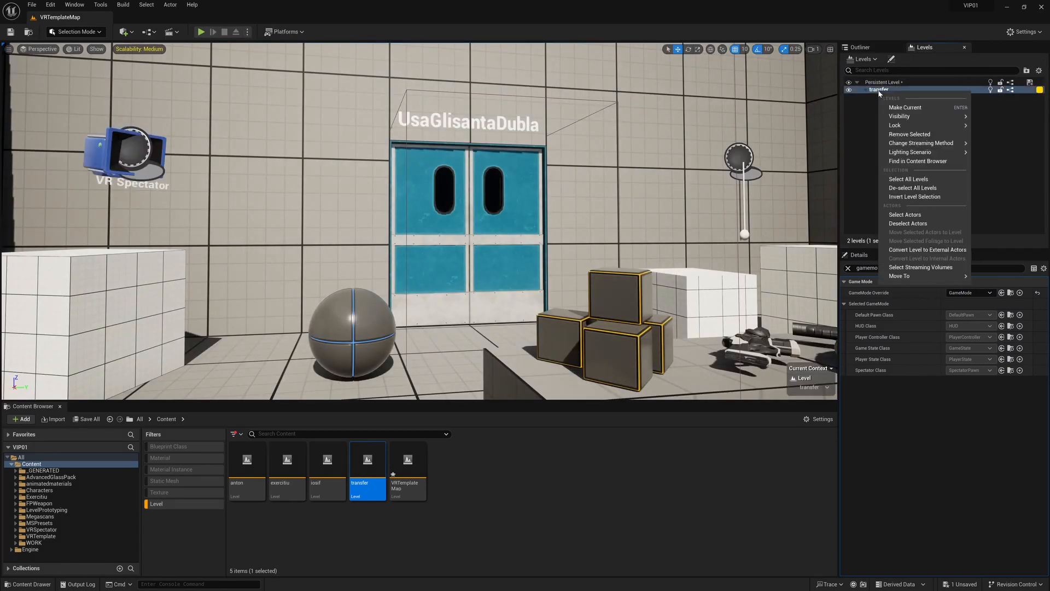
pyautogui.moveTo(936, 145)
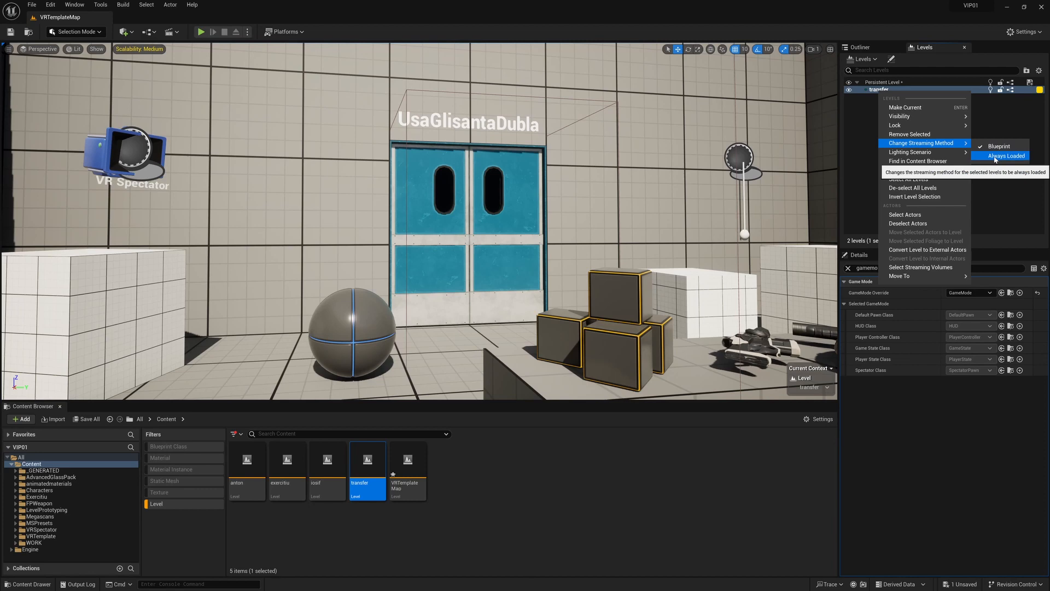
pyautogui.click(995, 158)
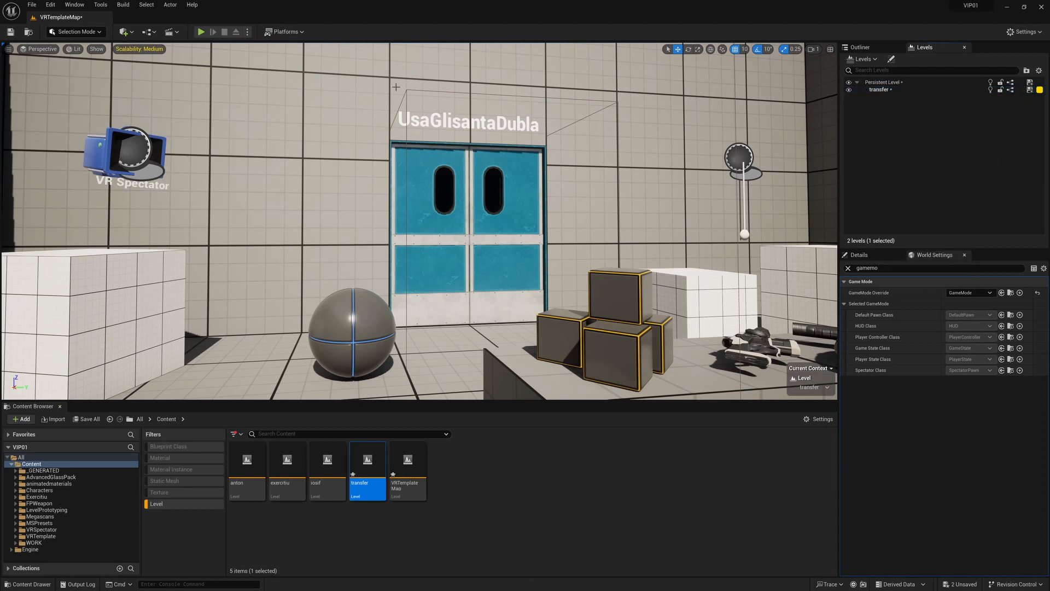
# Step: Play VRTemplateMap again and fly up to the sliding and swinging doors to test how they open
pyautogui.click(201, 32)
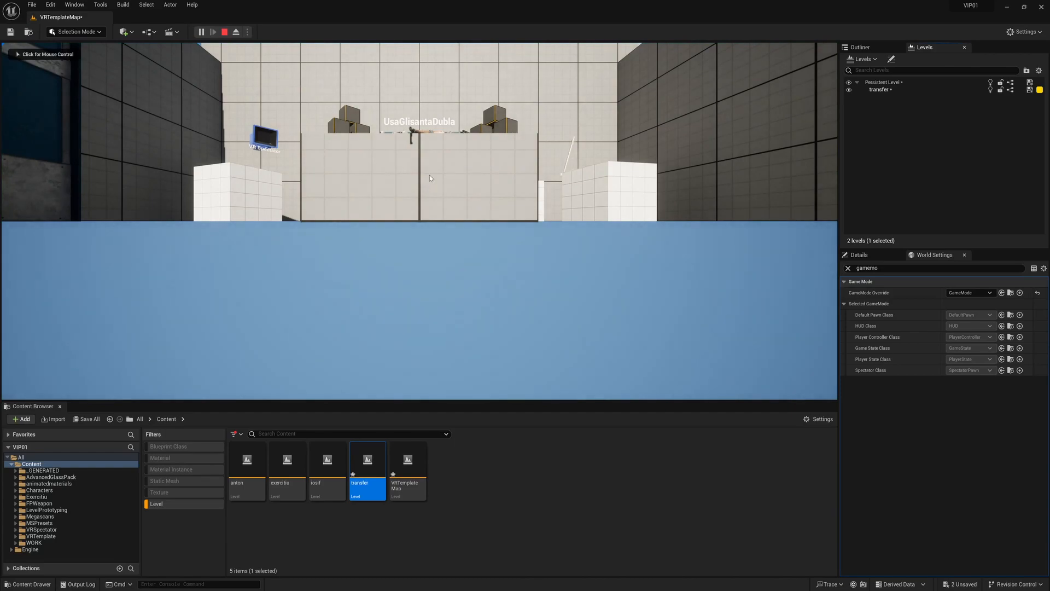
pyautogui.click(429, 175)
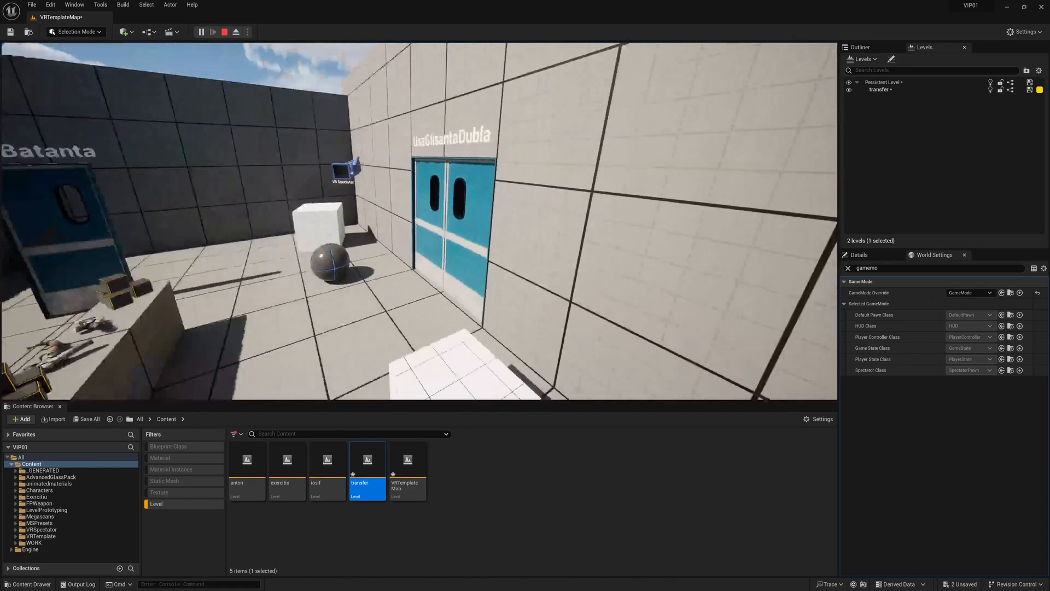
pyautogui.press('w')
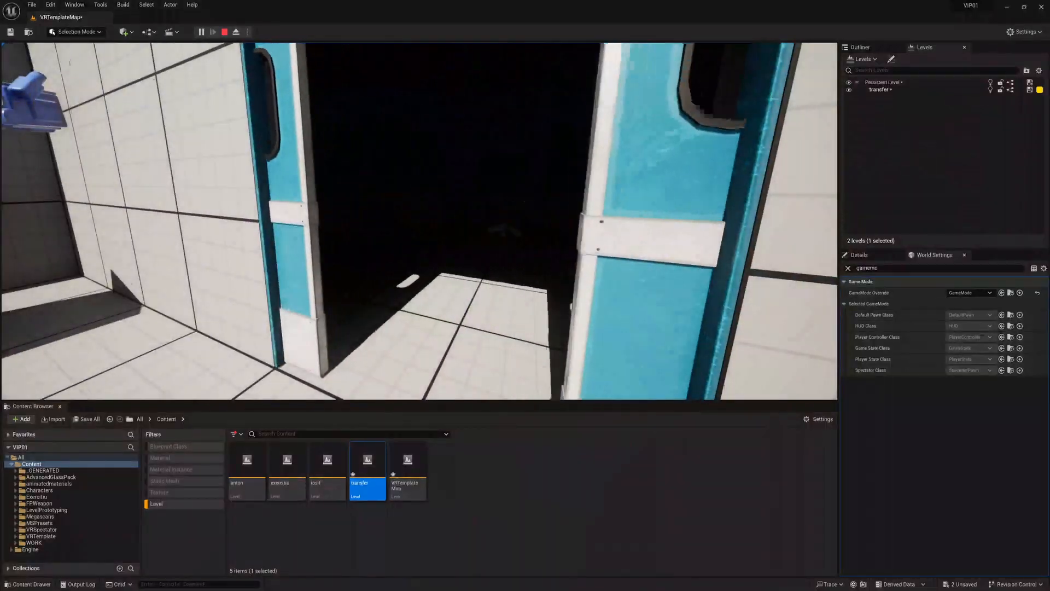
pyautogui.press('w')
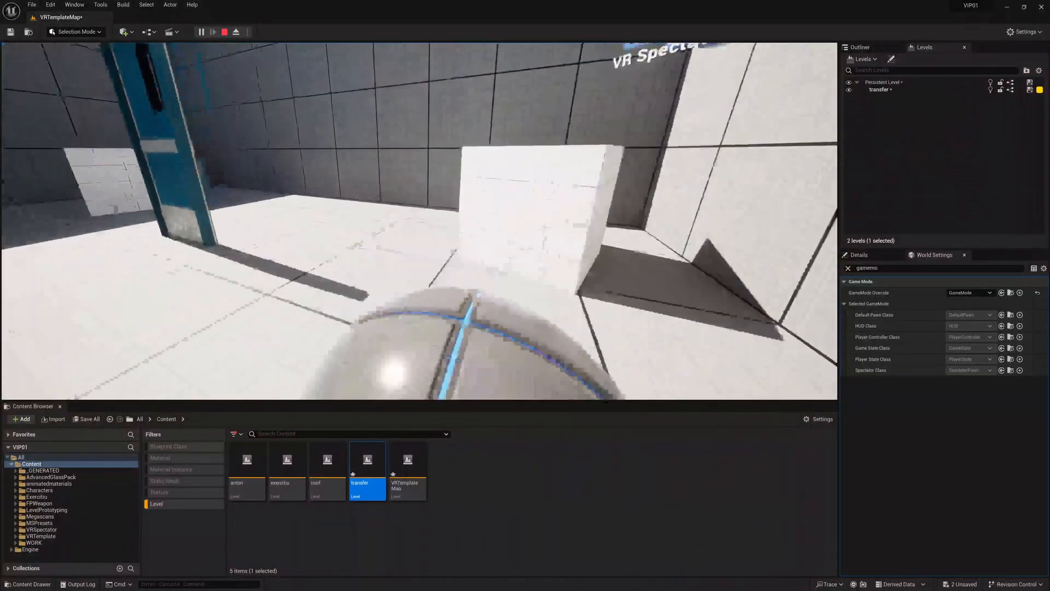
pyautogui.press('w')
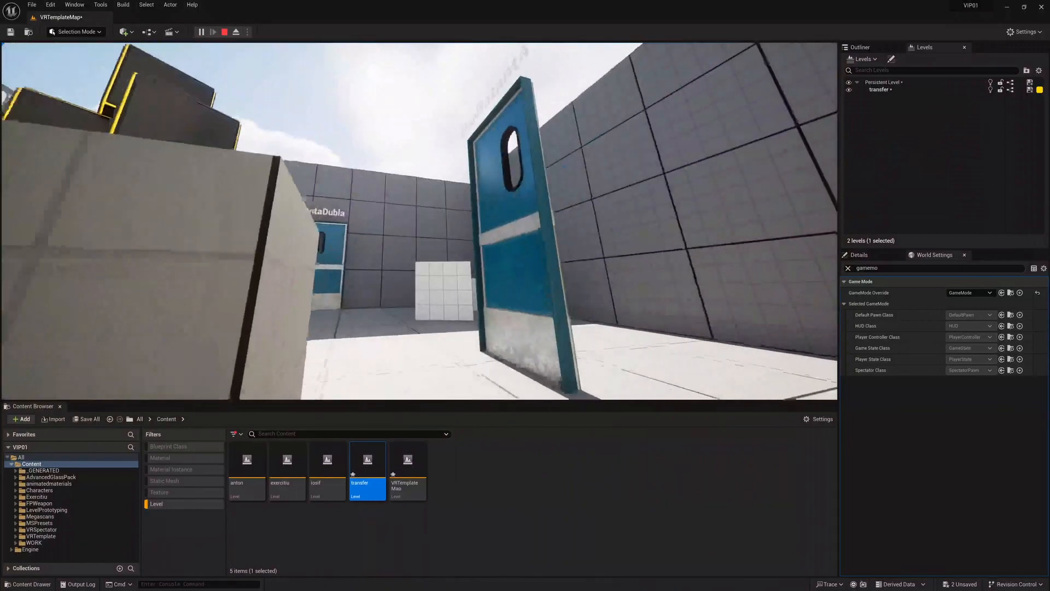
pyautogui.press('w')
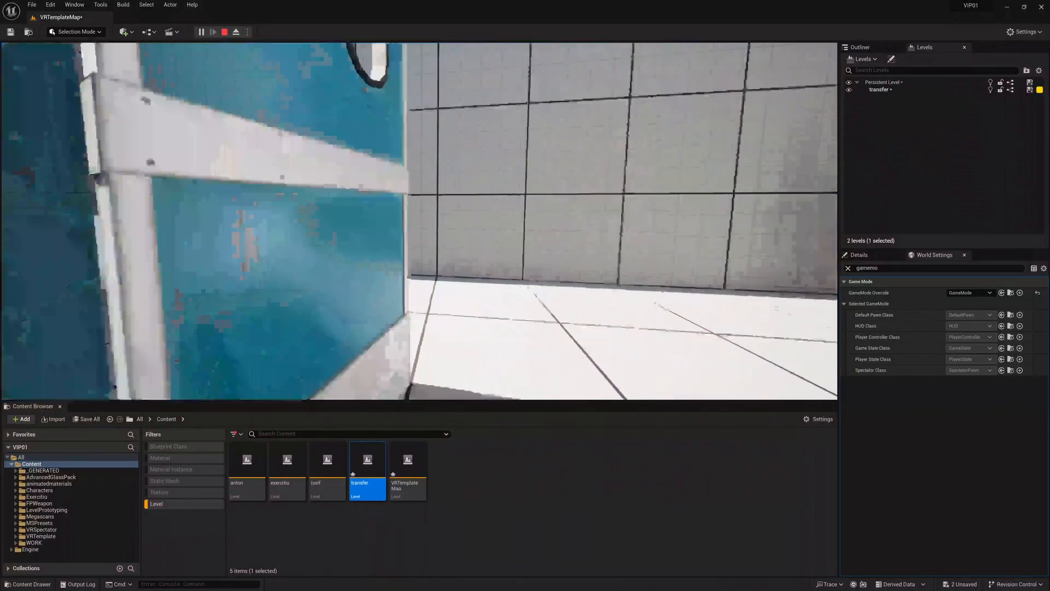
pyautogui.press('s')
pyautogui.press('w')
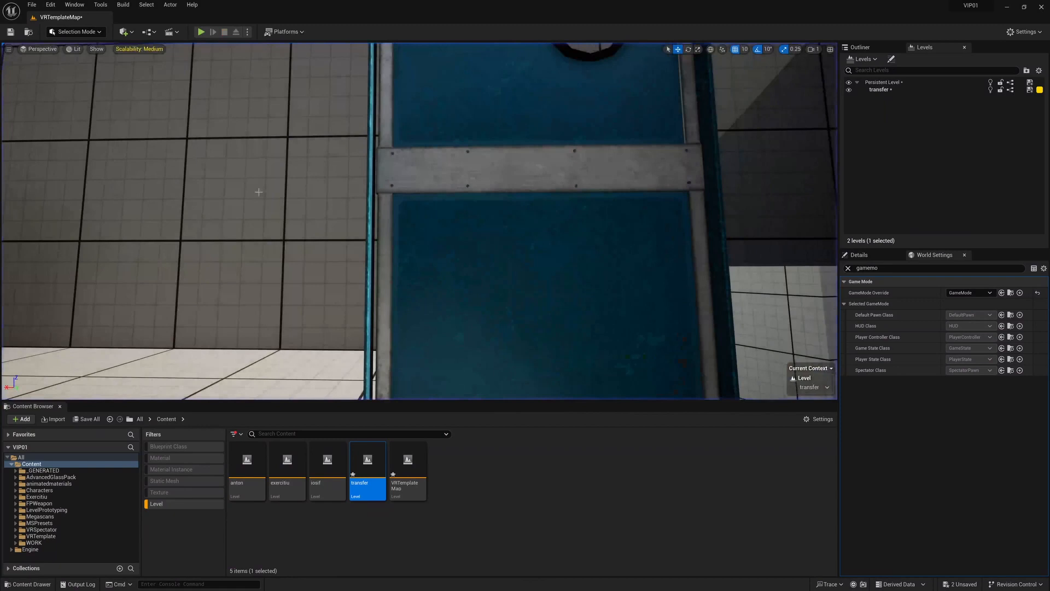
pyautogui.moveTo(258, 192); pyautogui.dragTo(239, 217, button='right')
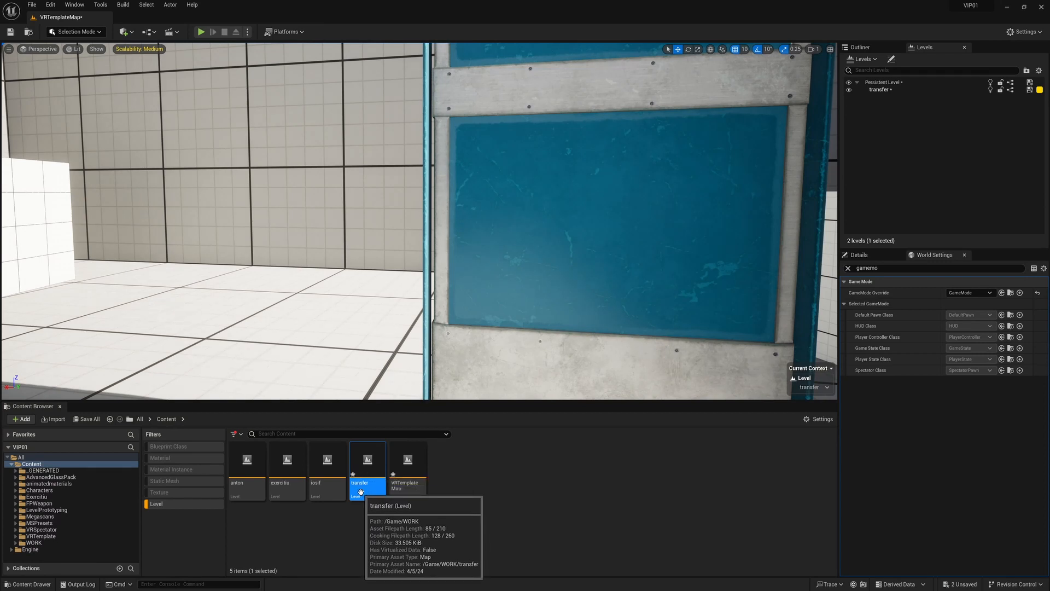
# Step: Select all actors of the transfer sublevel and check the selection in the Outliner
pyautogui.click(890, 90)
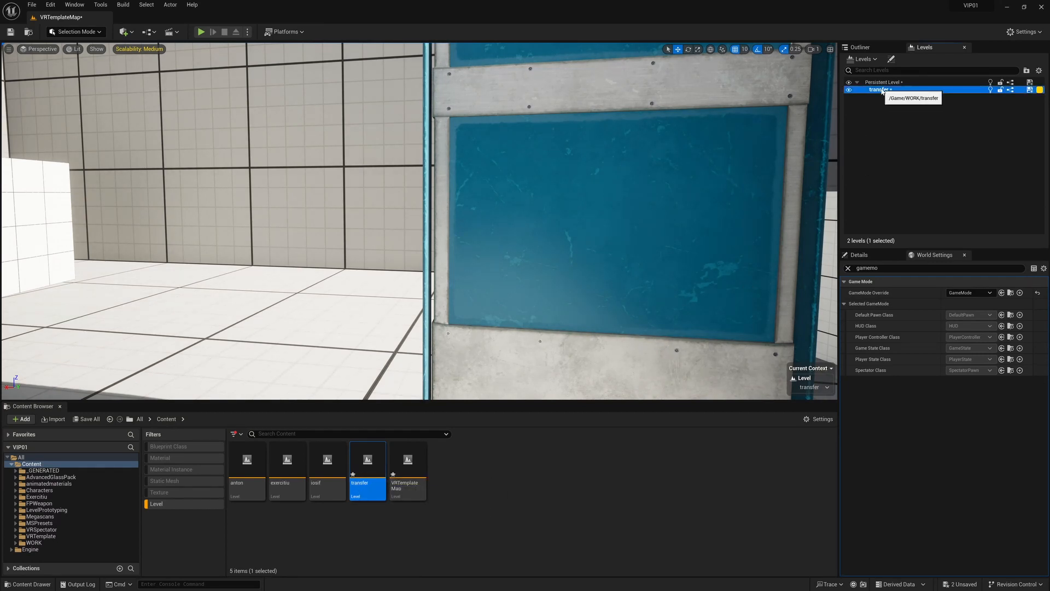
pyautogui.rightClick(881, 92)
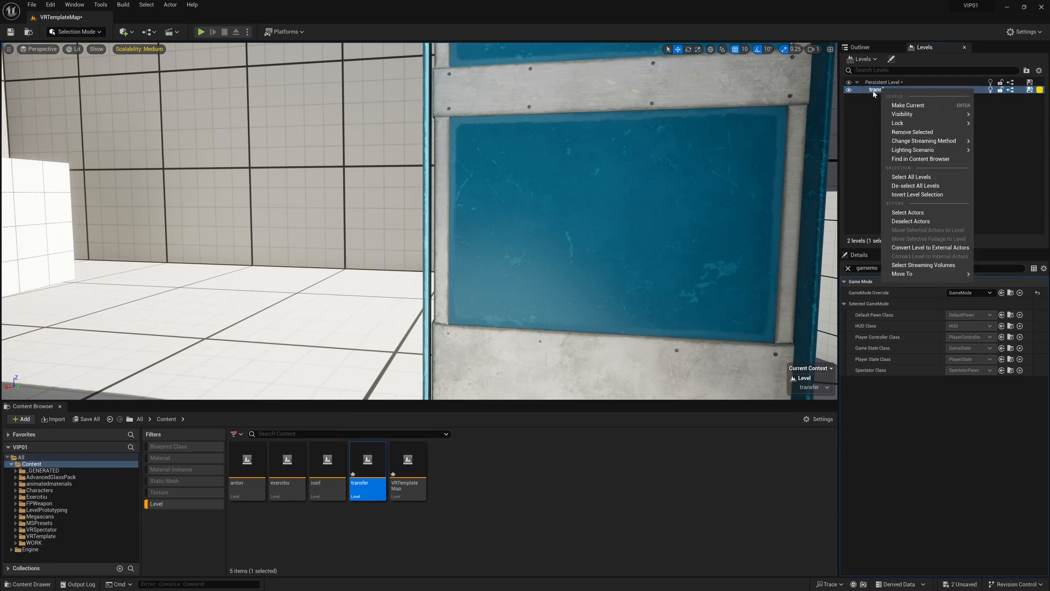
pyautogui.click(906, 213)
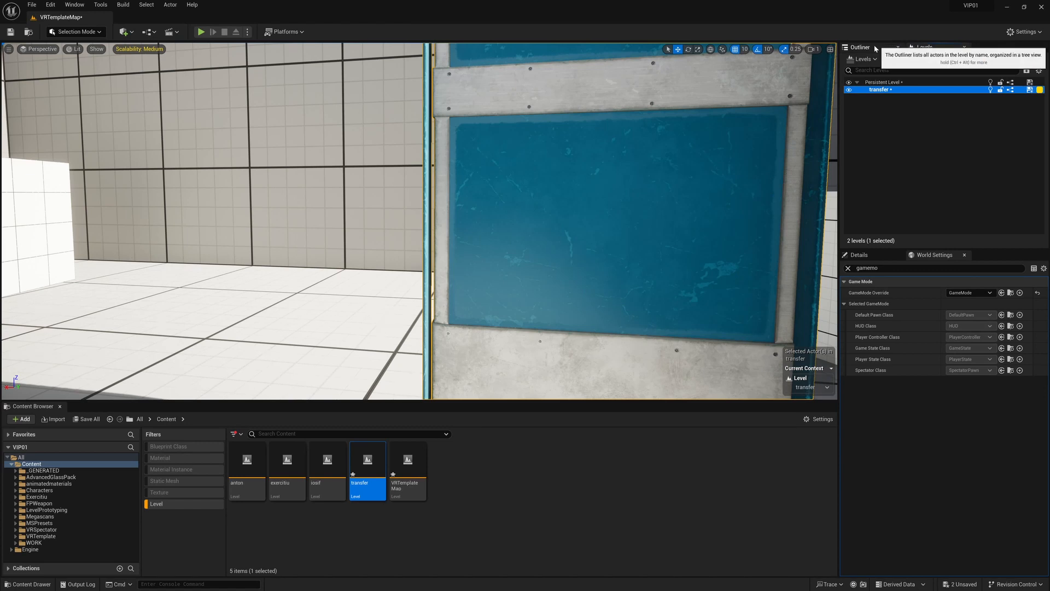
pyautogui.click(889, 46)
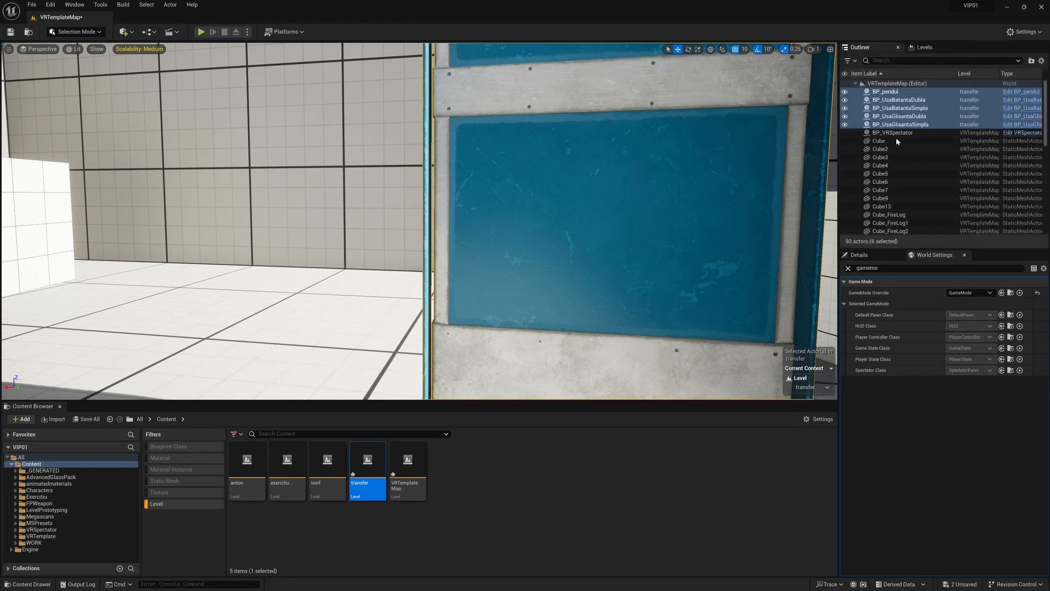
pyautogui.scroll(-10, 897, 164)
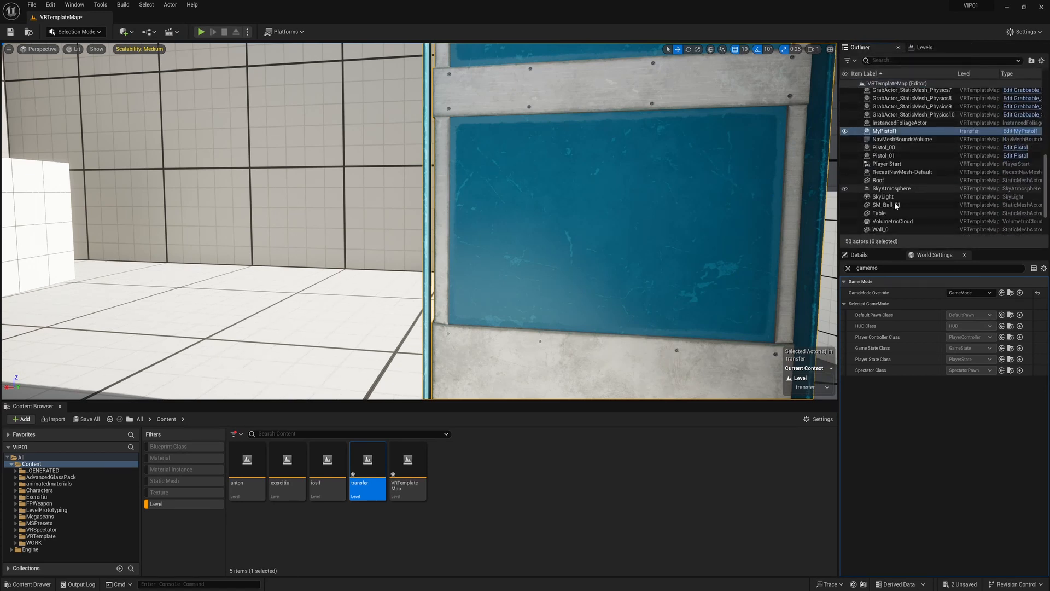
pyautogui.scroll(8, 897, 180)
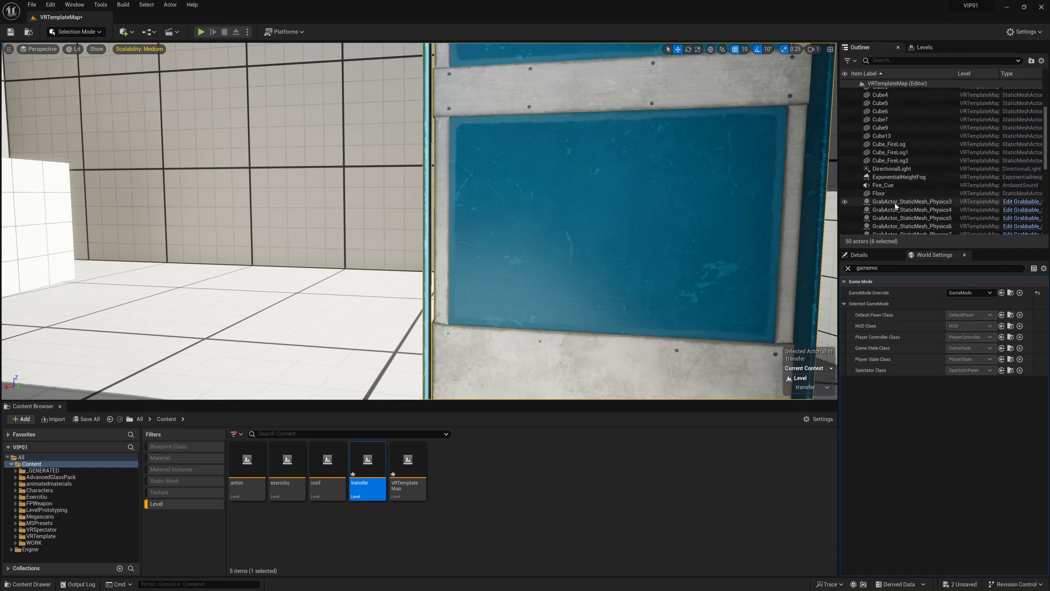
# Step: Make the Persistent Level current and move the selected transfer actors into it
pyautogui.click(955, 50)
pyautogui.doubleClick(882, 83)
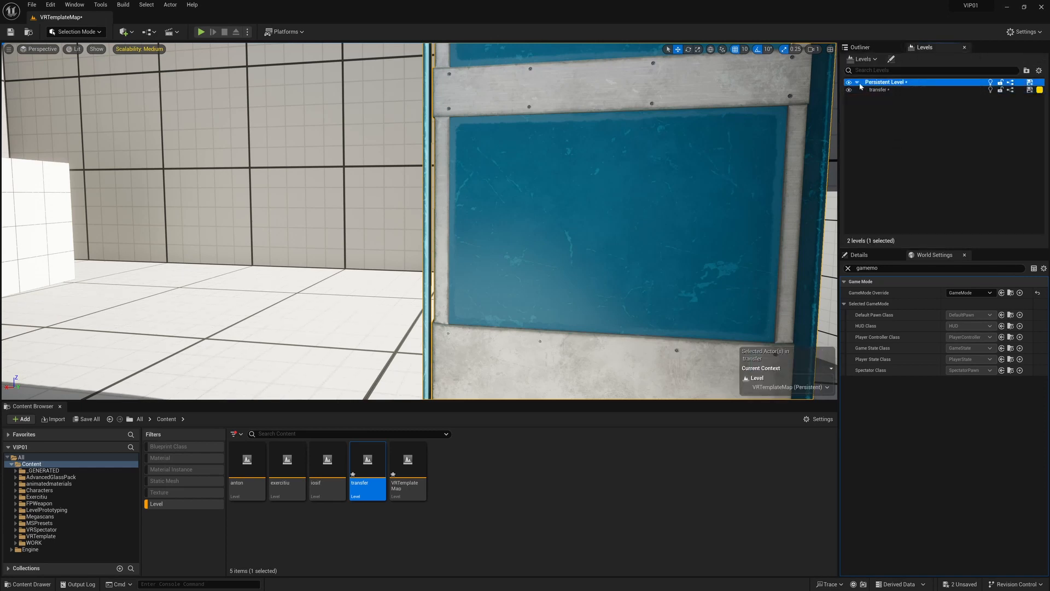
pyautogui.rightClick(881, 86)
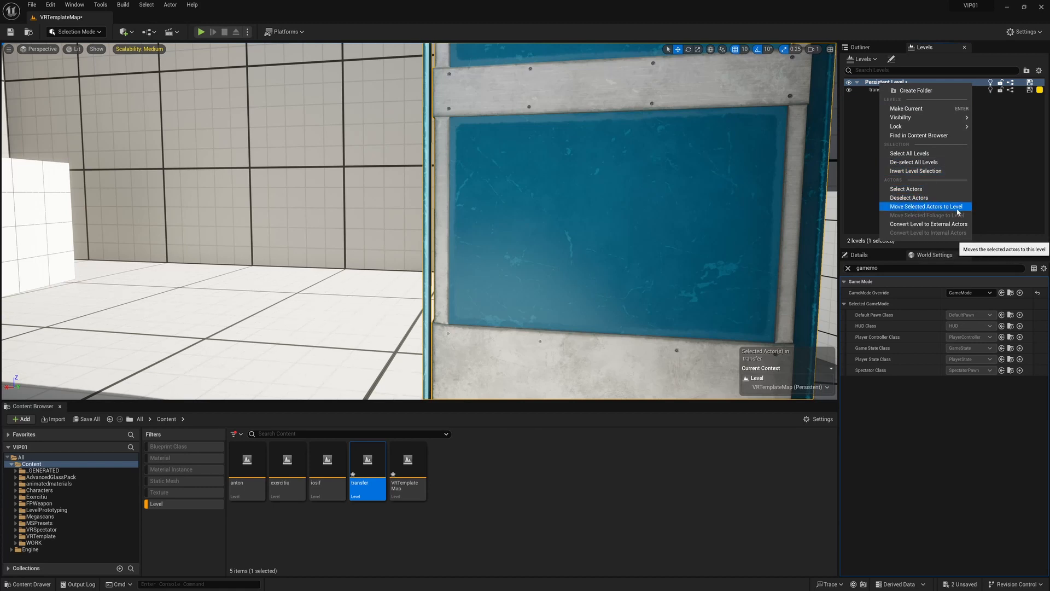
pyautogui.click(913, 207)
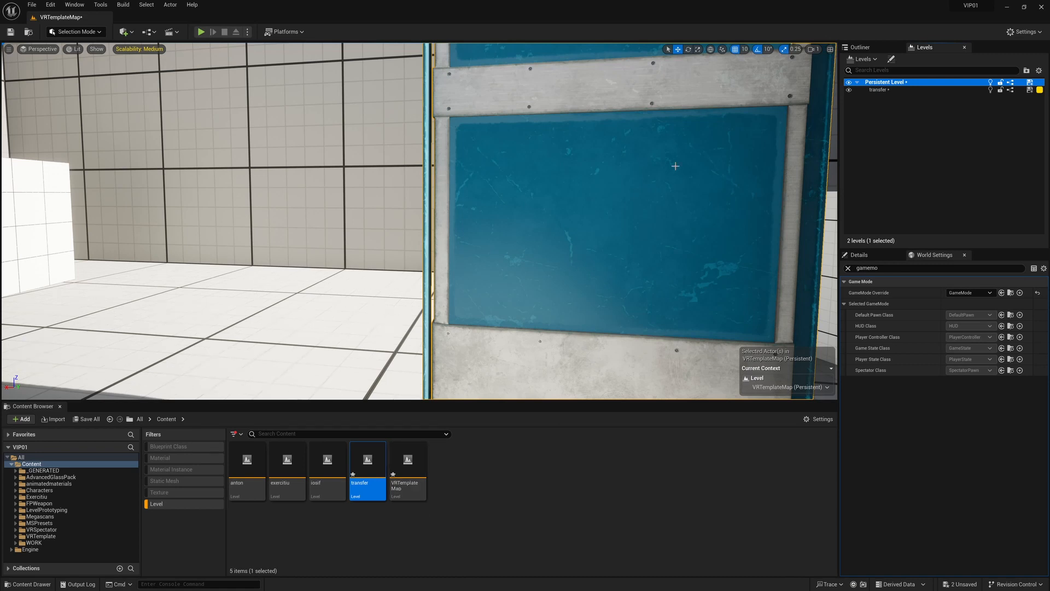
# Step: Remove the transfer sublevel from VRTemplateMap and delete the transfer level asset from the project
pyautogui.moveTo(678, 166); pyautogui.dragTo(715, 162, button='right')
pyautogui.click(879, 90)
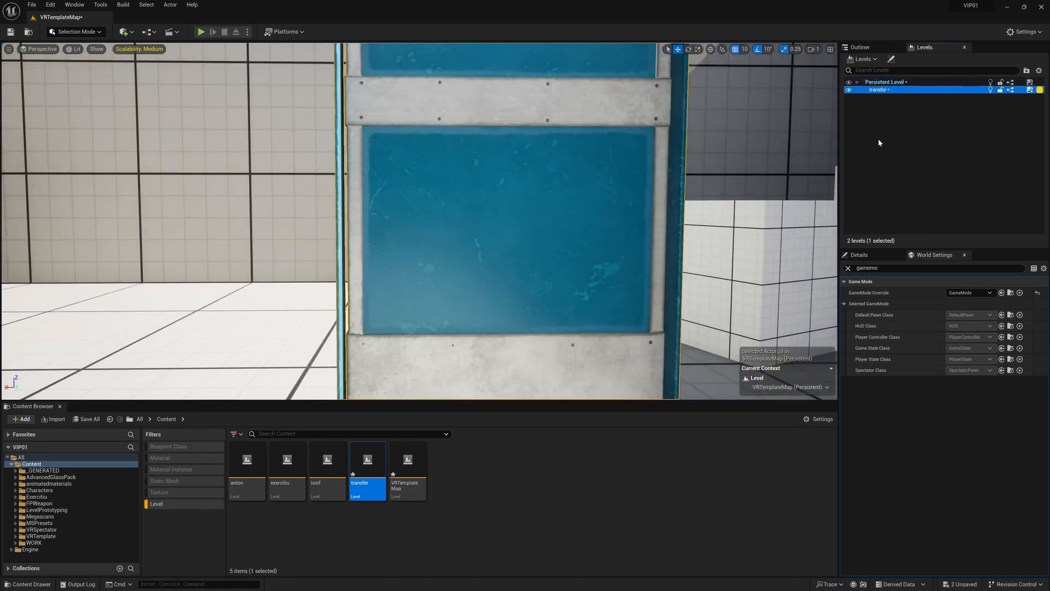
pyautogui.press('Delete')
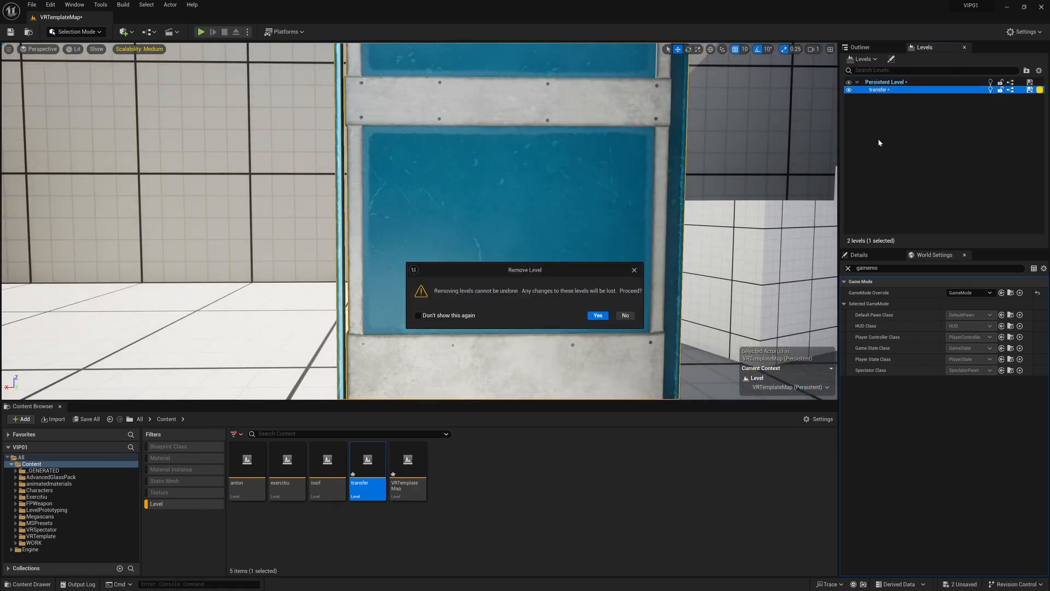
pyautogui.click(600, 316)
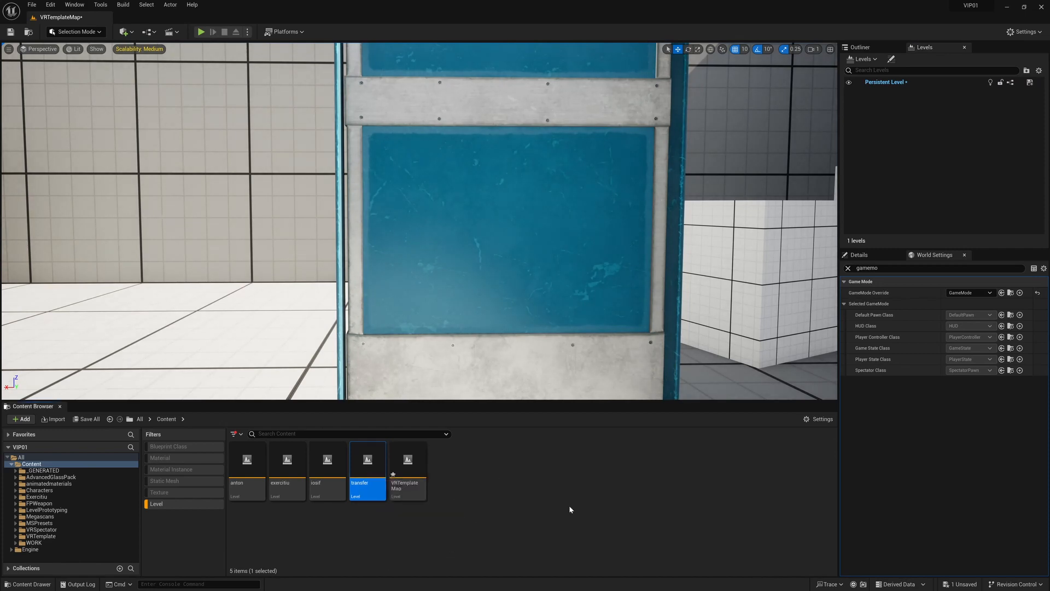
pyautogui.press('Delete')
pyautogui.click(495, 434)
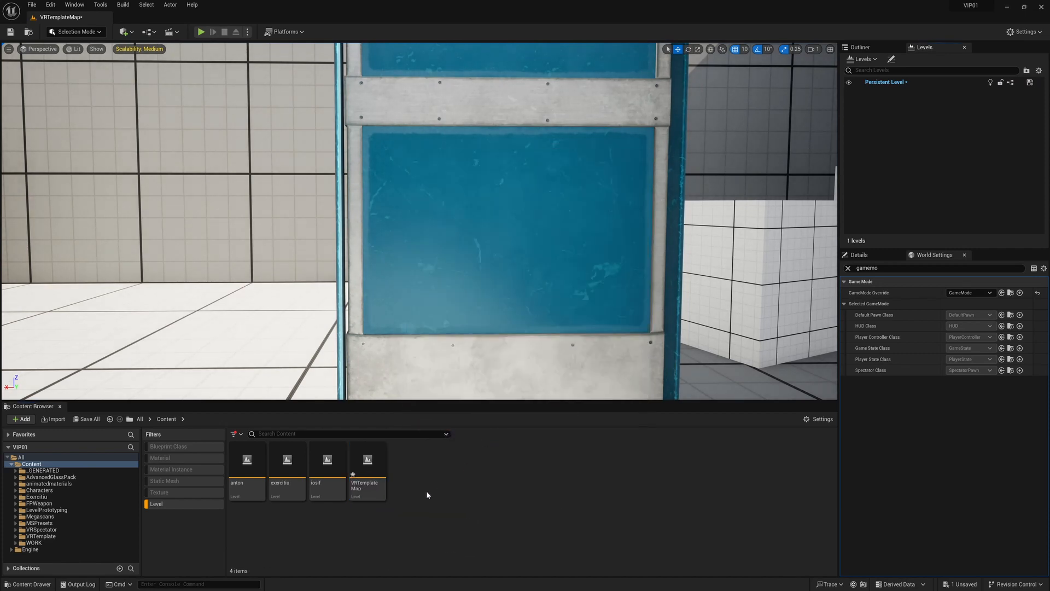
# Step: Save the VRTemplateMap level asset and look over the doors and pistol in the room
pyautogui.click(368, 464)
pyautogui.moveTo(416, 262); pyautogui.dragTo(591, 257, button='right')
pyautogui.press('s')
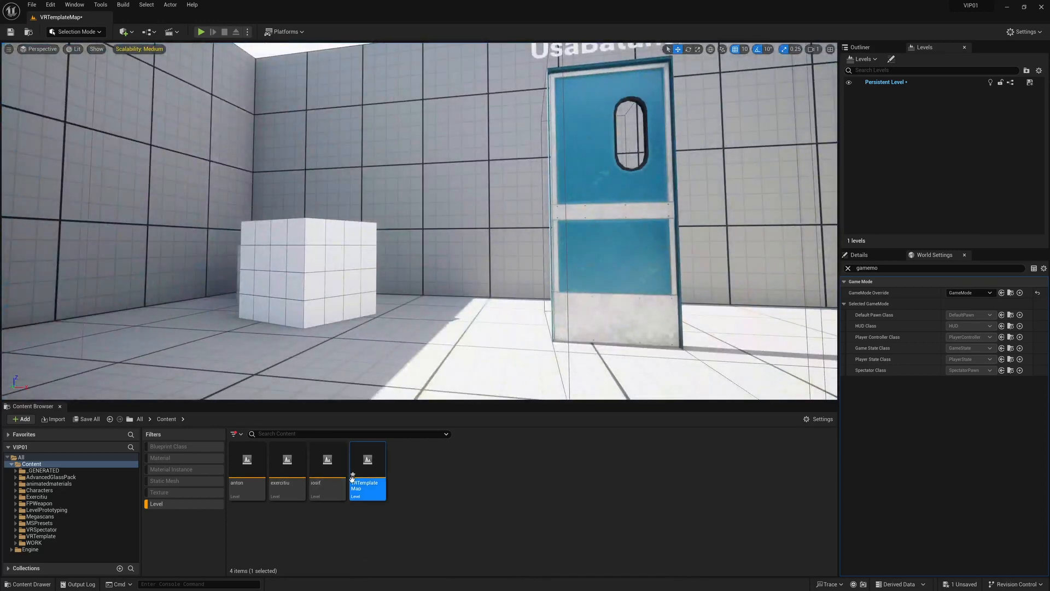
pyautogui.rightClick(368, 462)
pyautogui.moveTo(389, 308)
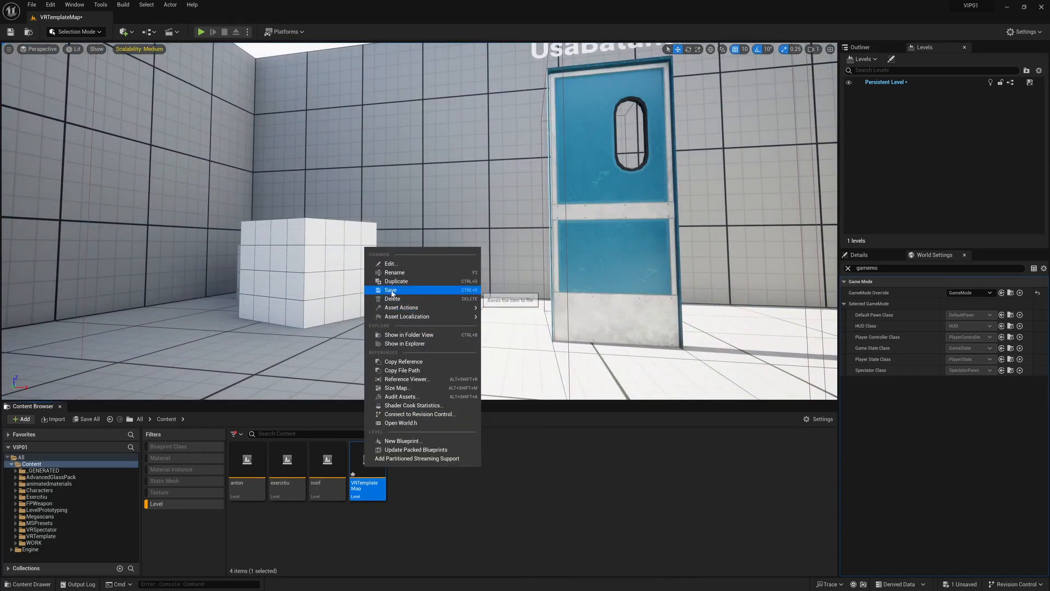
pyautogui.click(390, 290)
pyautogui.moveTo(495, 275); pyautogui.dragTo(470, 274, button='right')
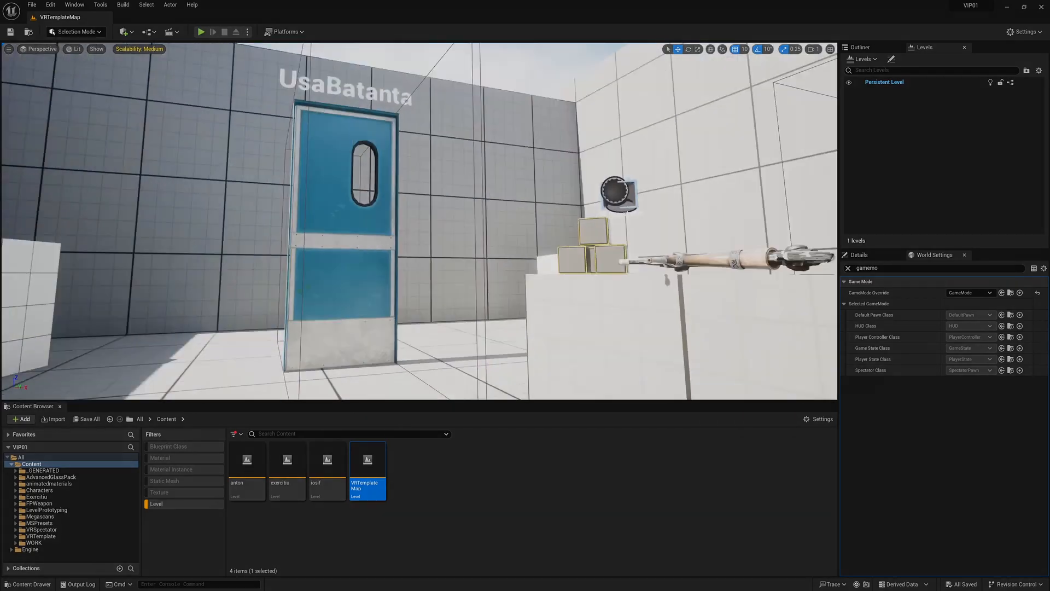